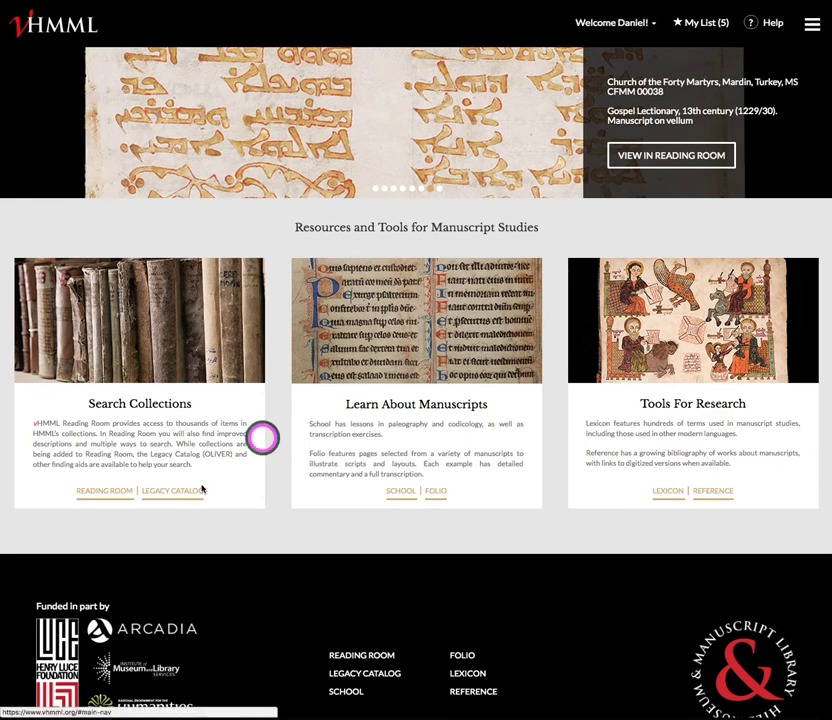
- Search the Reading Room for the keyword "cistercian antiphonary", restricting the results to records with digital images only
left_click(108, 491)
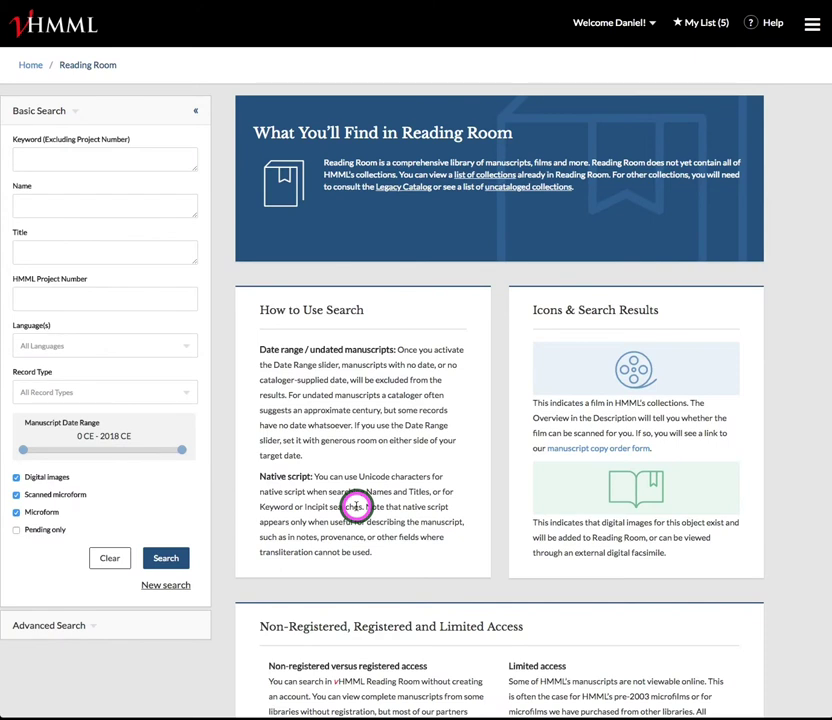
left_click(63, 158)
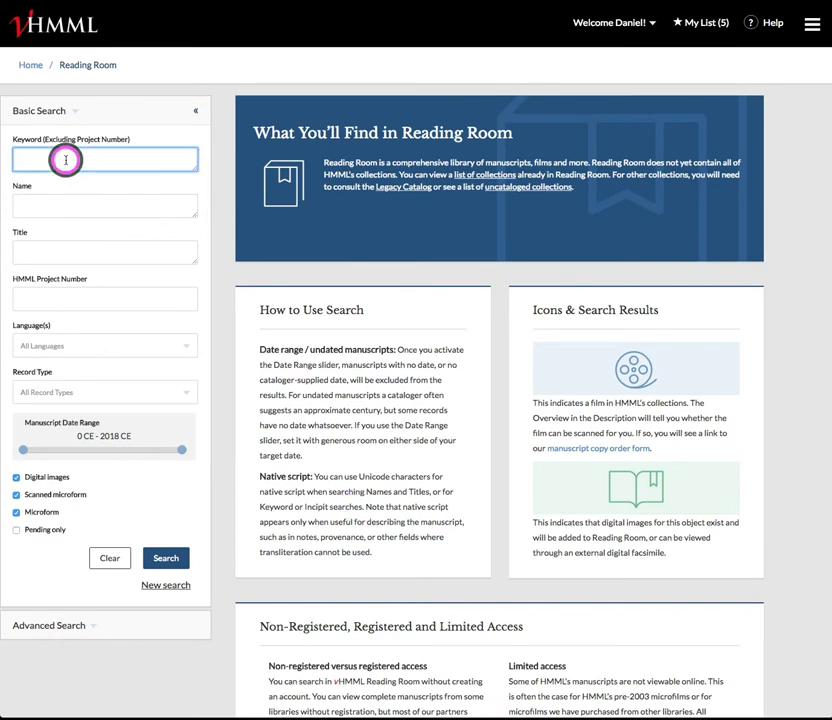
type("cistercian antiphonary")
key("Return")
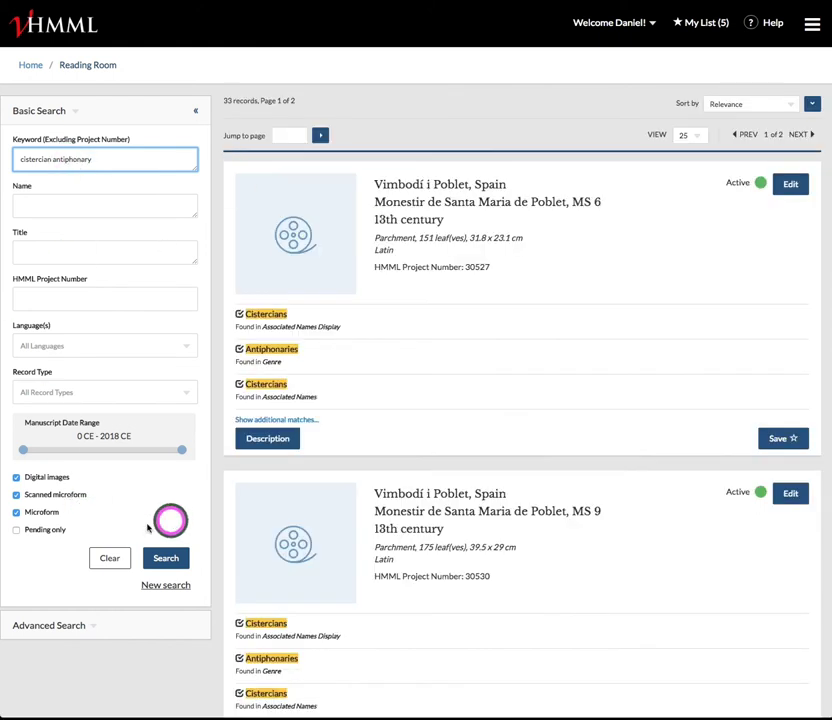
left_click(15, 495)
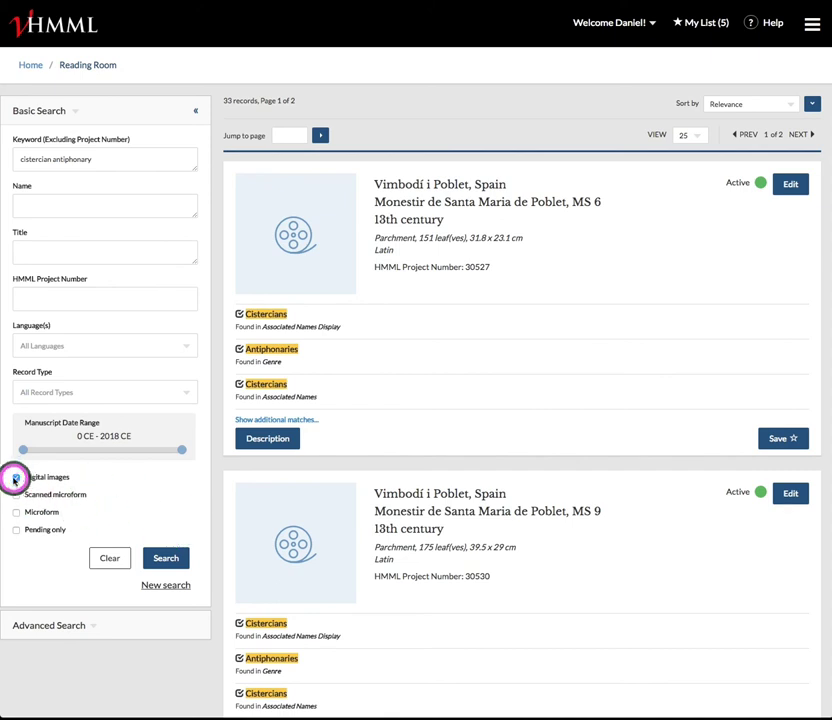
left_click(163, 555)
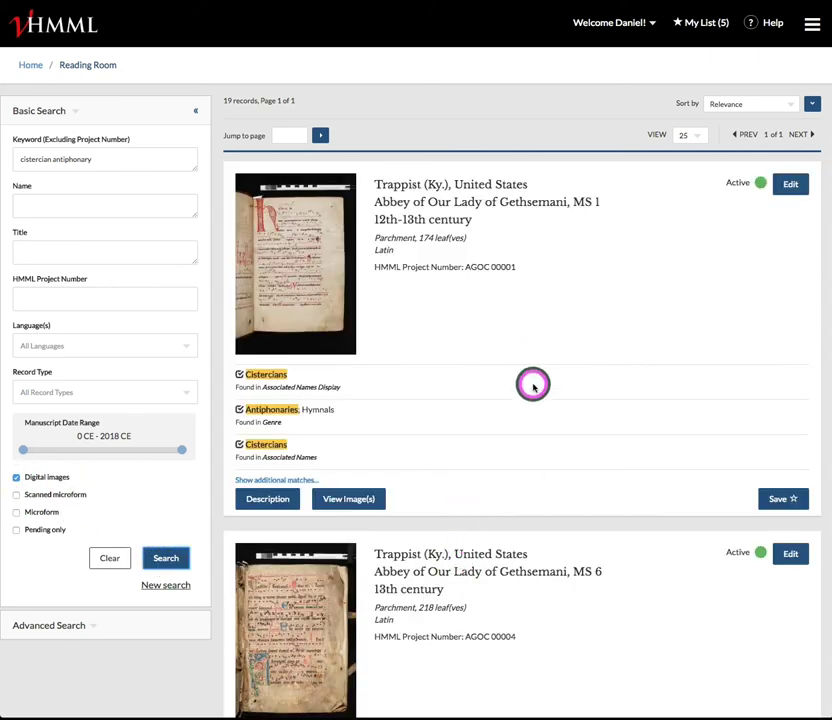
- Open the images of Abbey of Our Lady of Gethsemani, MS 6, and collapse the viewer's thumbnail strip
scroll(520, 390, "down", 5)
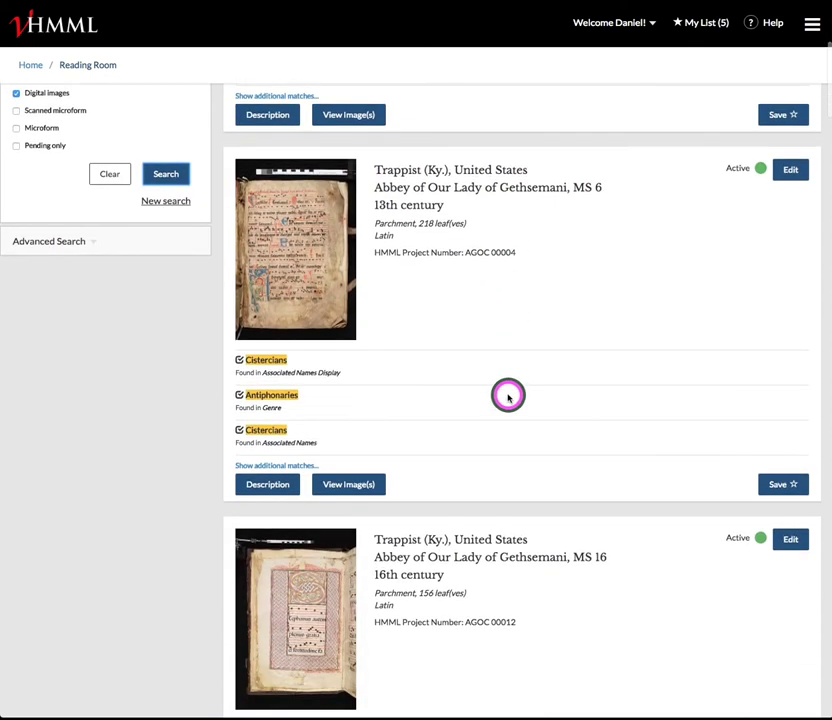
scroll(508, 397, "up", 1)
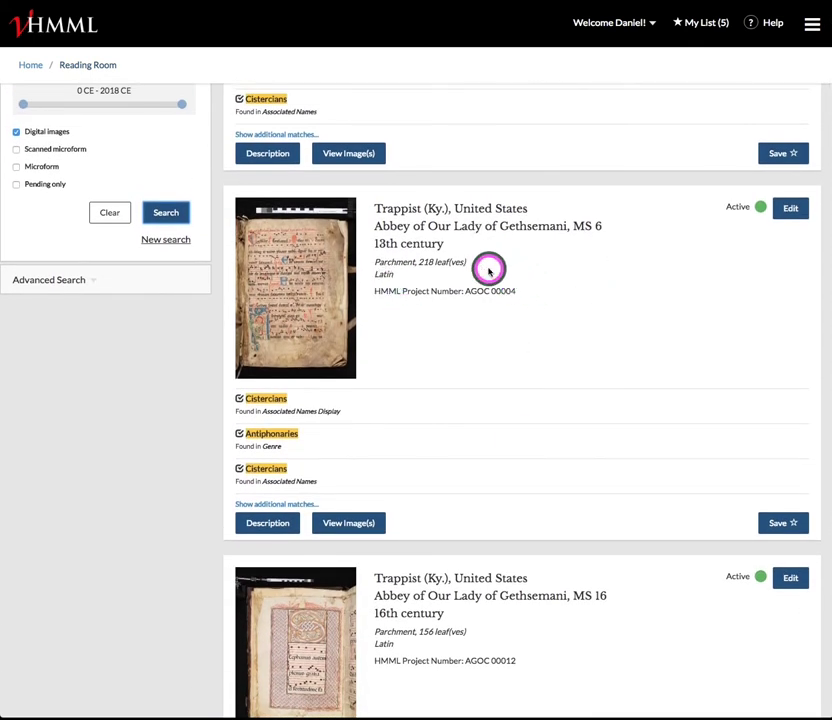
left_click(347, 530)
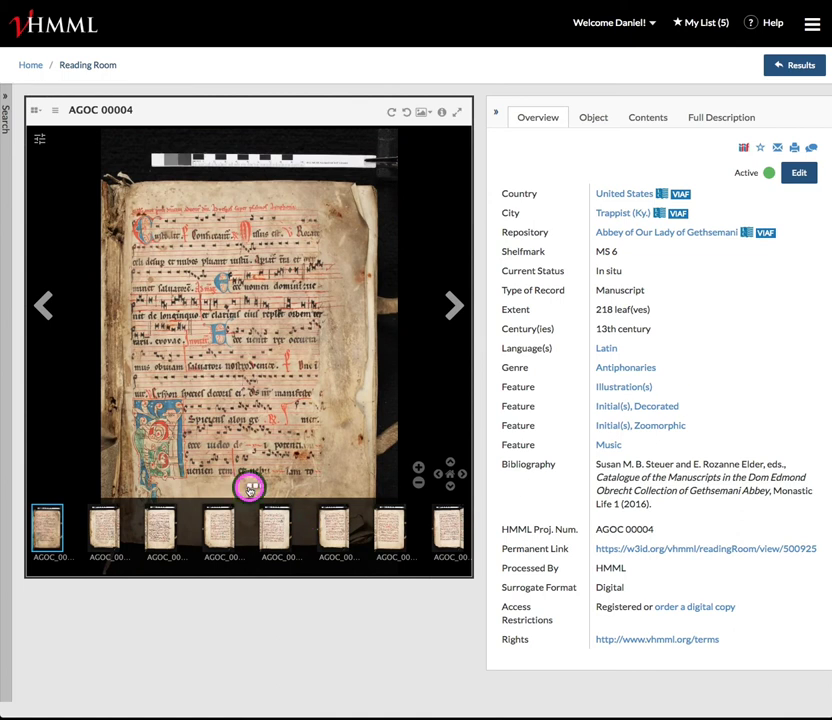
left_click(249, 487)
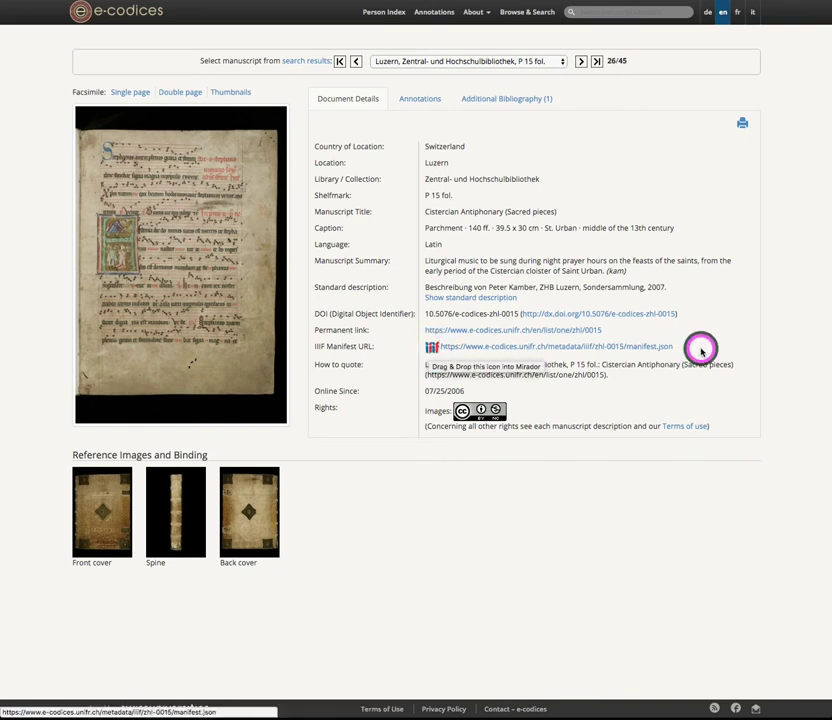
- Switch to e-codices and copy the IIIF manifest URL of Luzern, Zentral- und Hochschulbibliothek, P 15 fol
left_click_drag(696, 347, 468, 347)
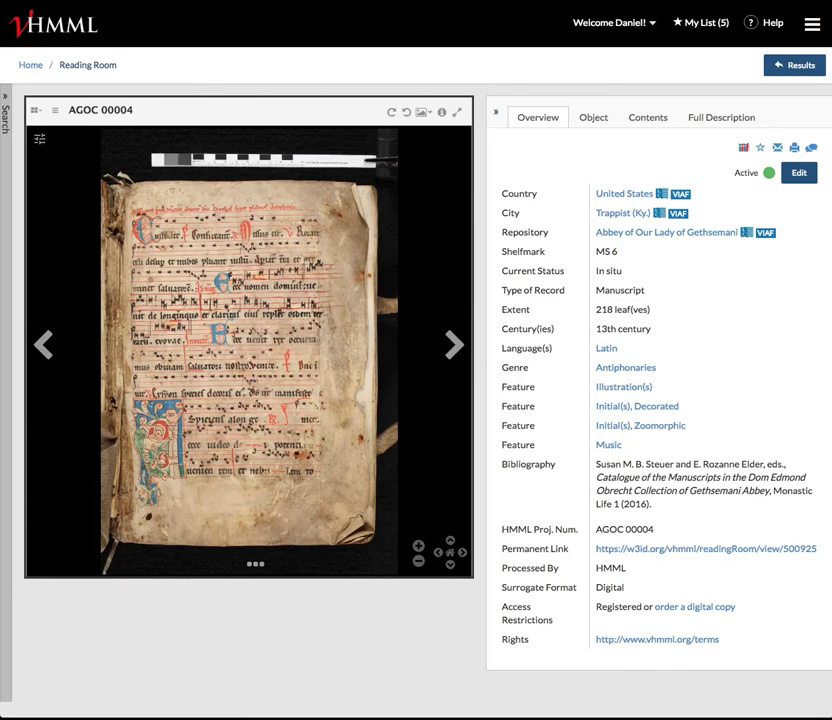
- Back in the vHMML Reading Room, add an empty slot right of AGOC 00004 and collapse the manuscript description
left_click(35, 112)
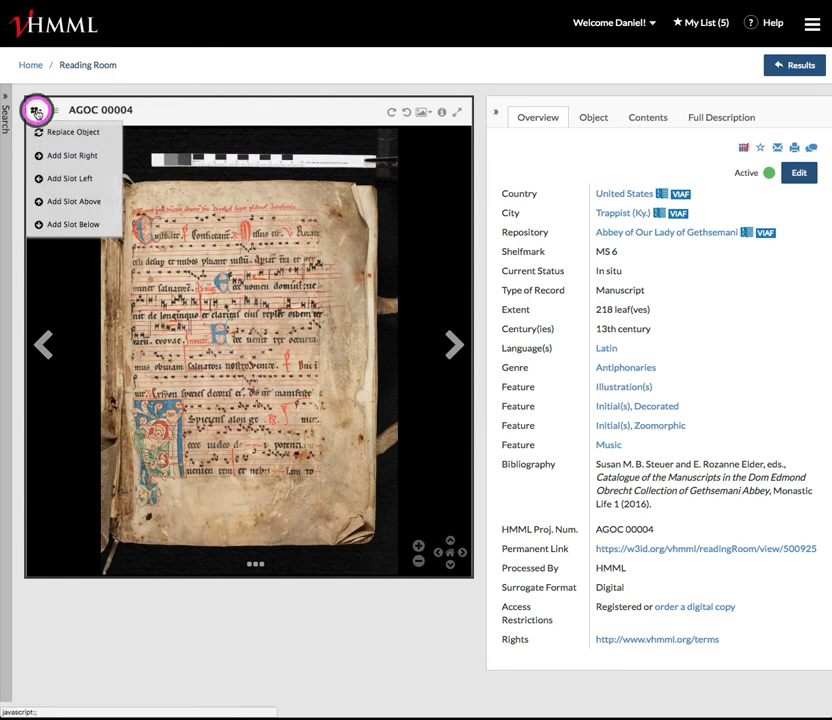
left_click(75, 158)
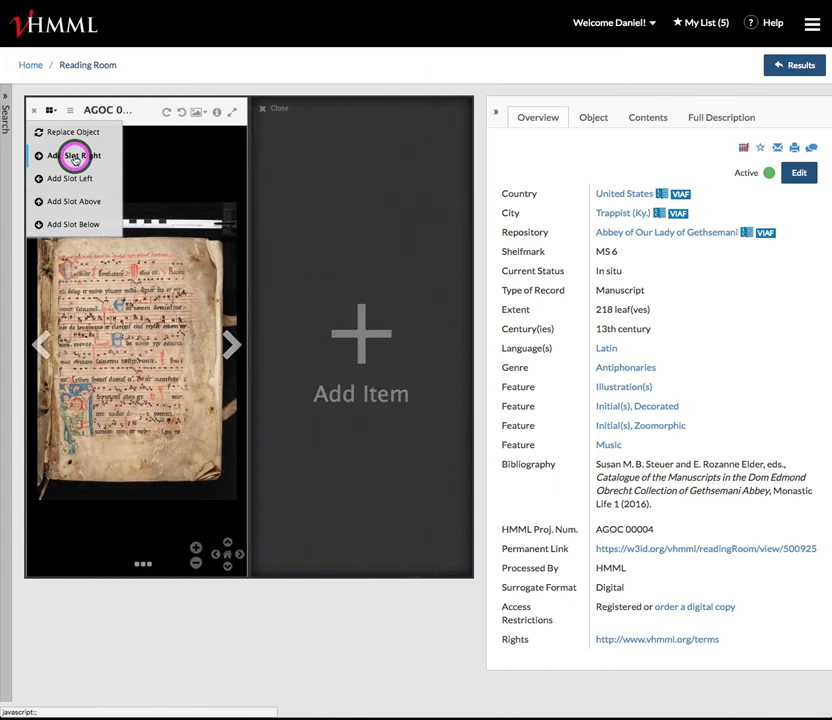
left_click(496, 114)
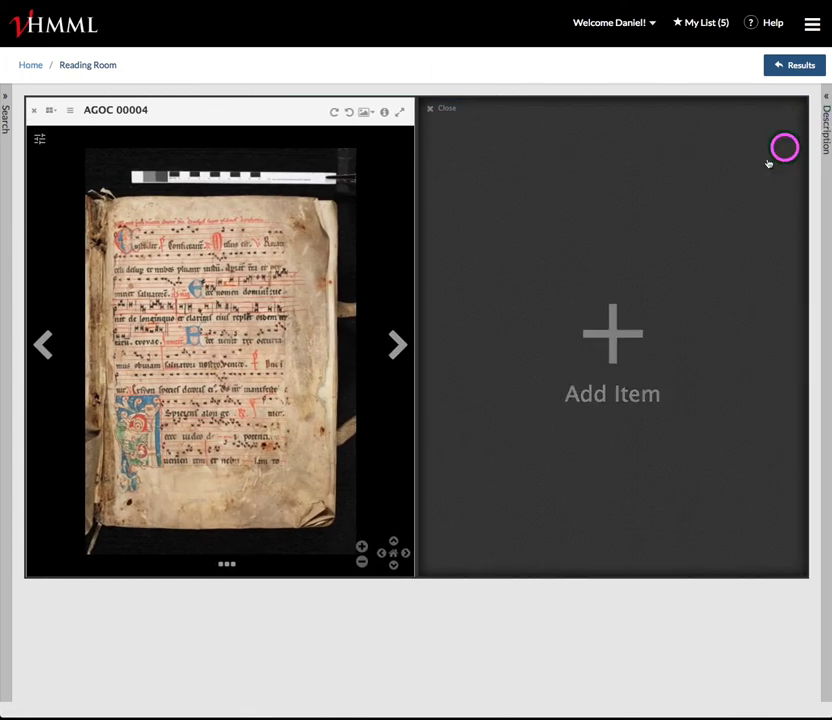
- Load the copied e-codices manifest URL as a new object and open the Luzern P 15 fol. manuscript in the empty slot
left_click(615, 342)
left_click(663, 147)
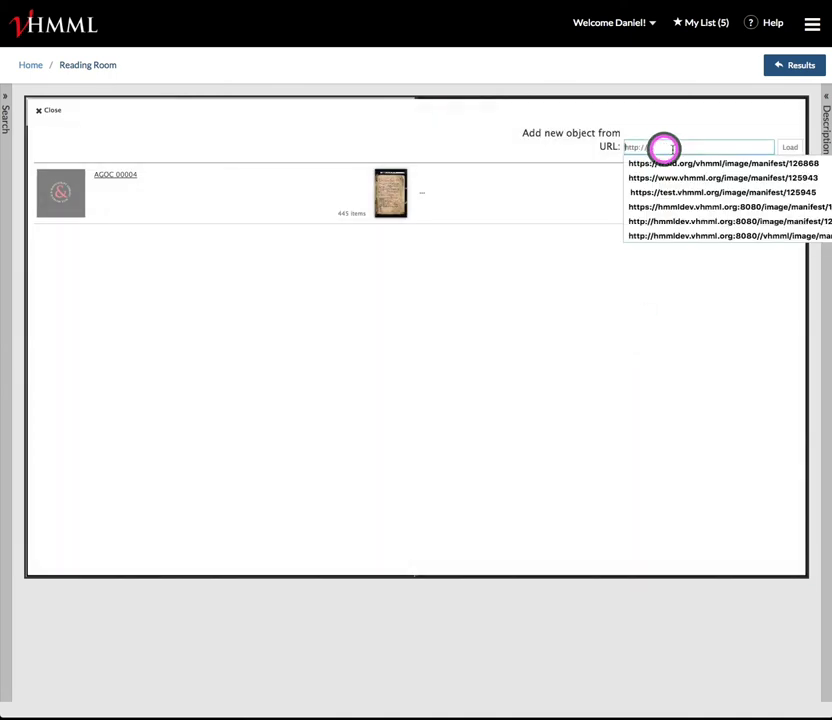
key("ctrl+v")
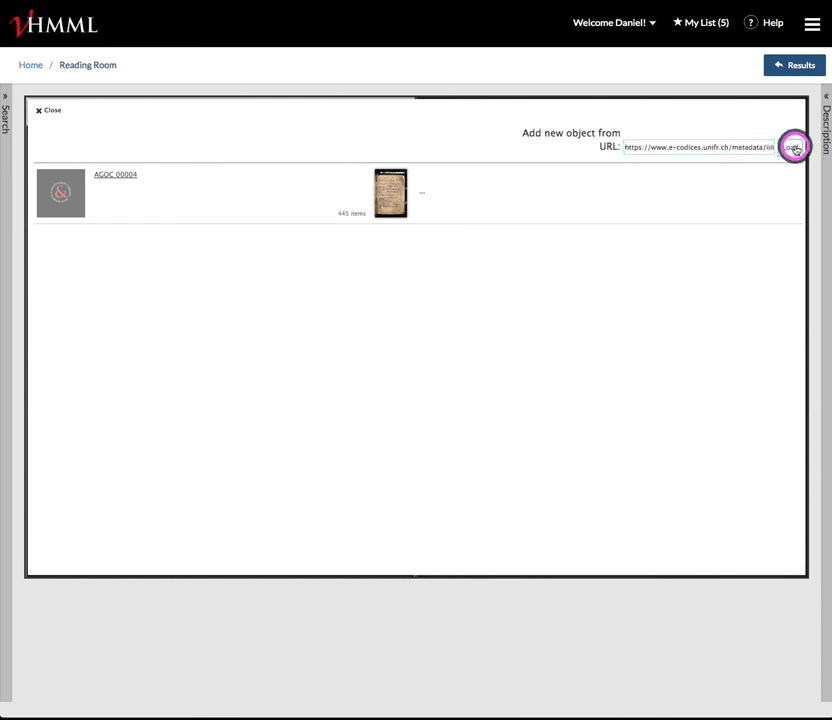
left_click(792, 148)
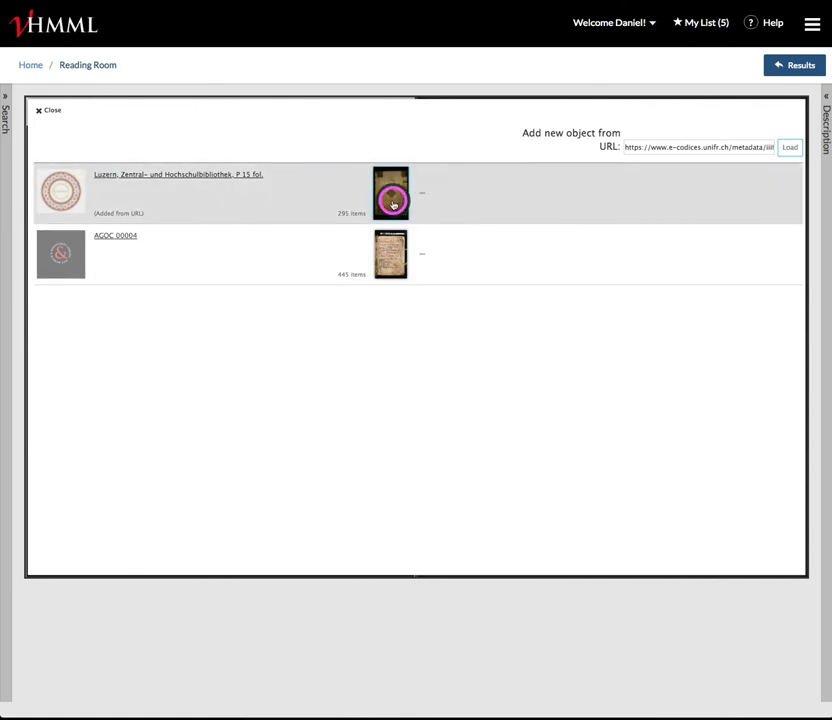
left_click(393, 203)
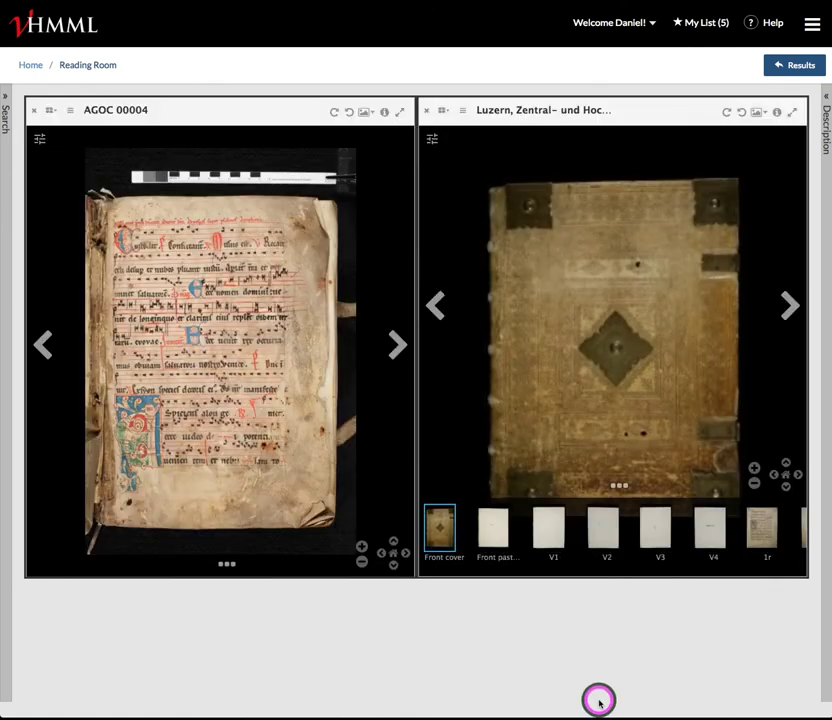
- Display folio 1r of the Luzern manuscript and magnify both manuscripts to compare their script and musical notation
left_click(763, 540)
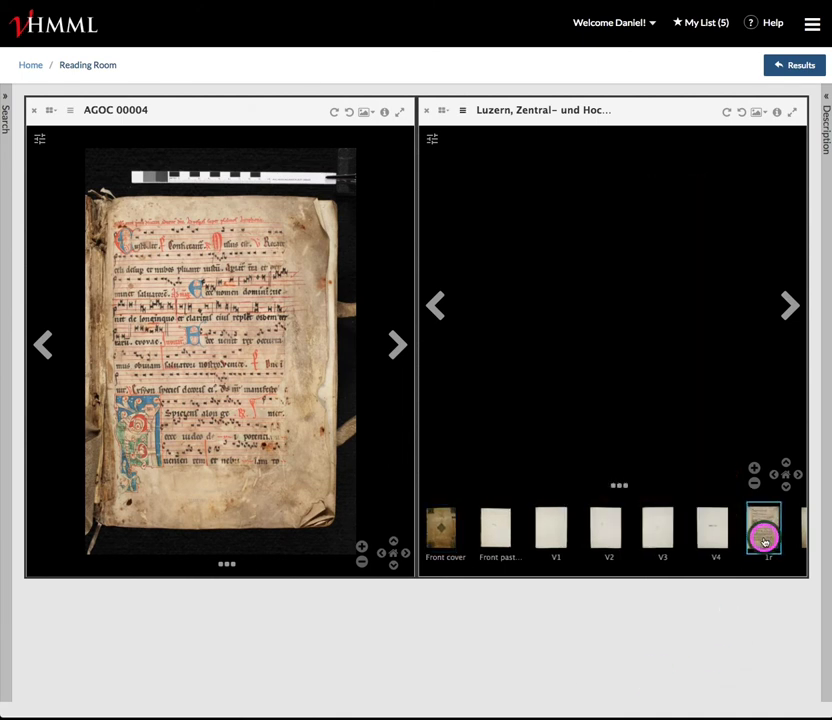
left_click(173, 347)
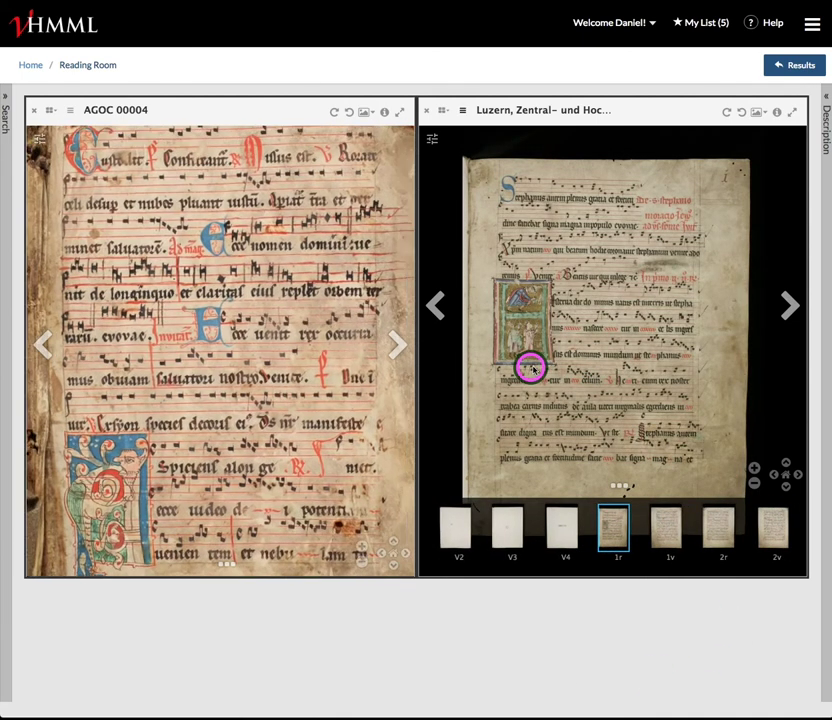
left_click(531, 368)
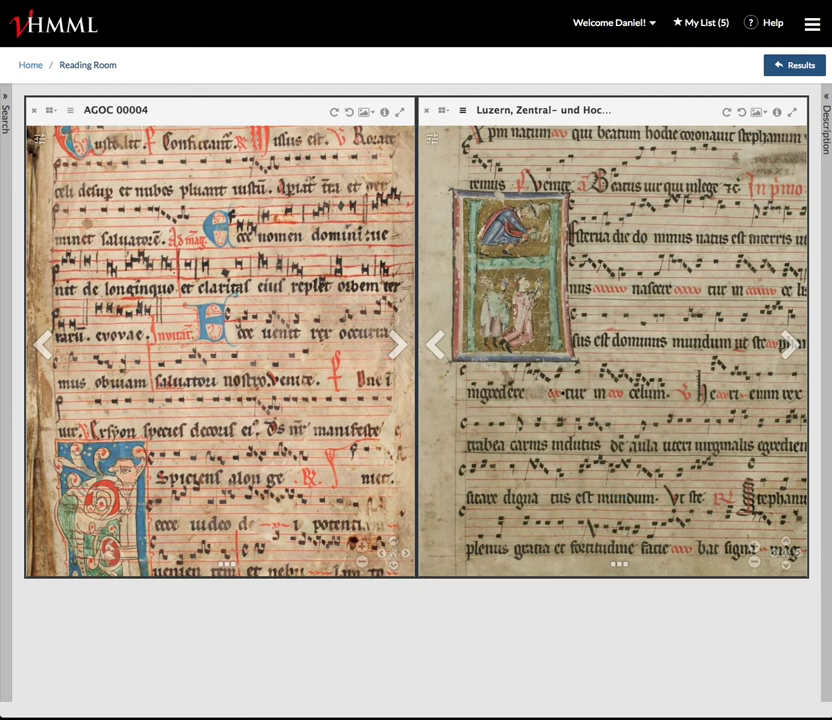
left_click(256, 334)
left_click(565, 349)
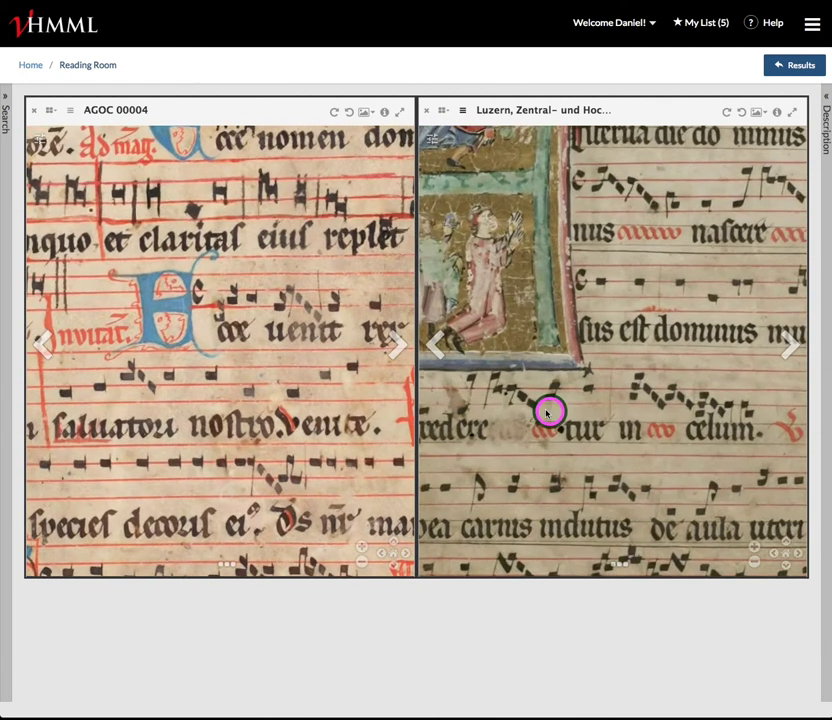
left_click(293, 362)
left_click(555, 384)
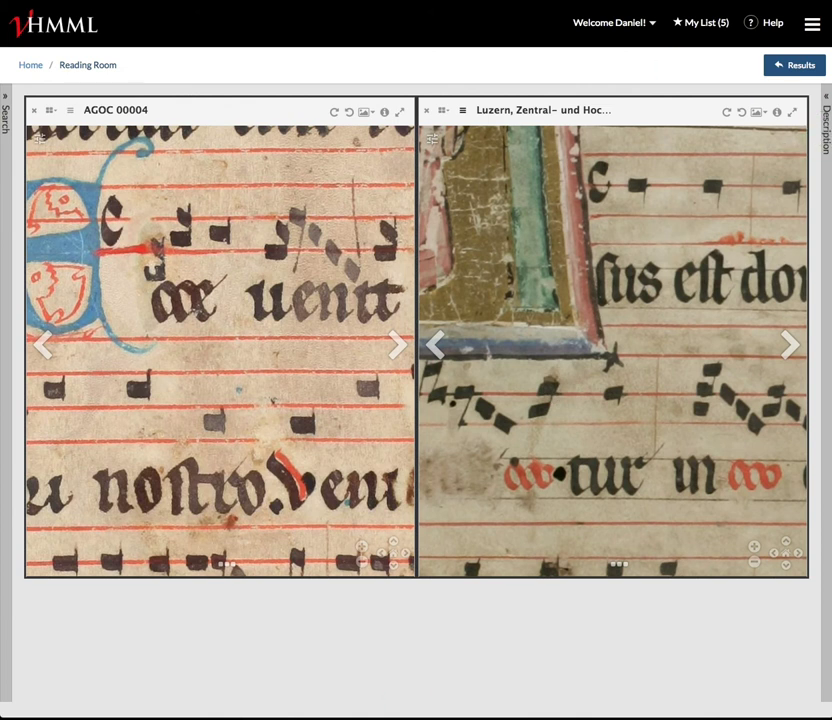
- Review the Luzern manuscript's metadata and rights information, and close the details
left_click(778, 114)
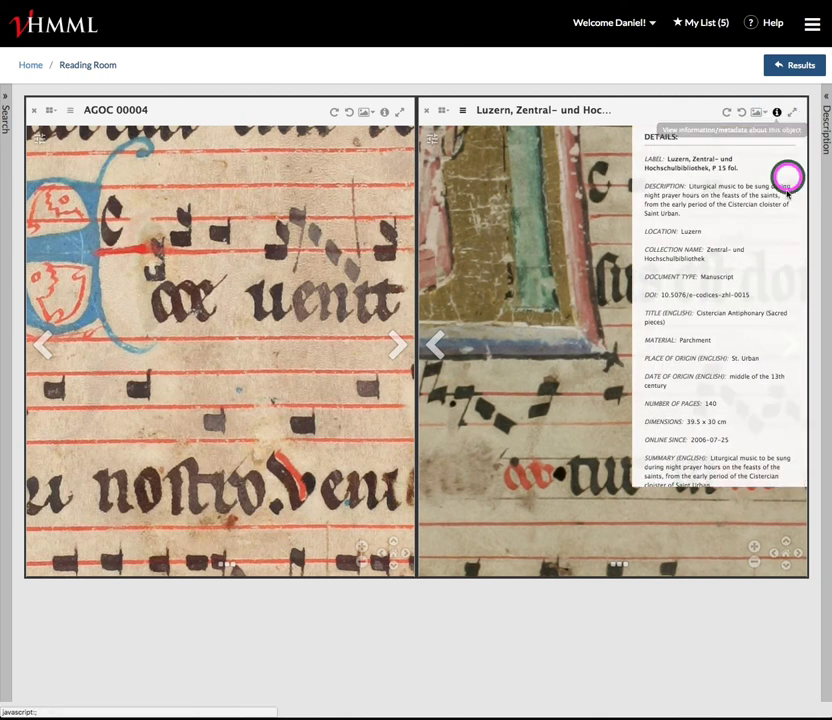
scroll(729, 226, "down", 5)
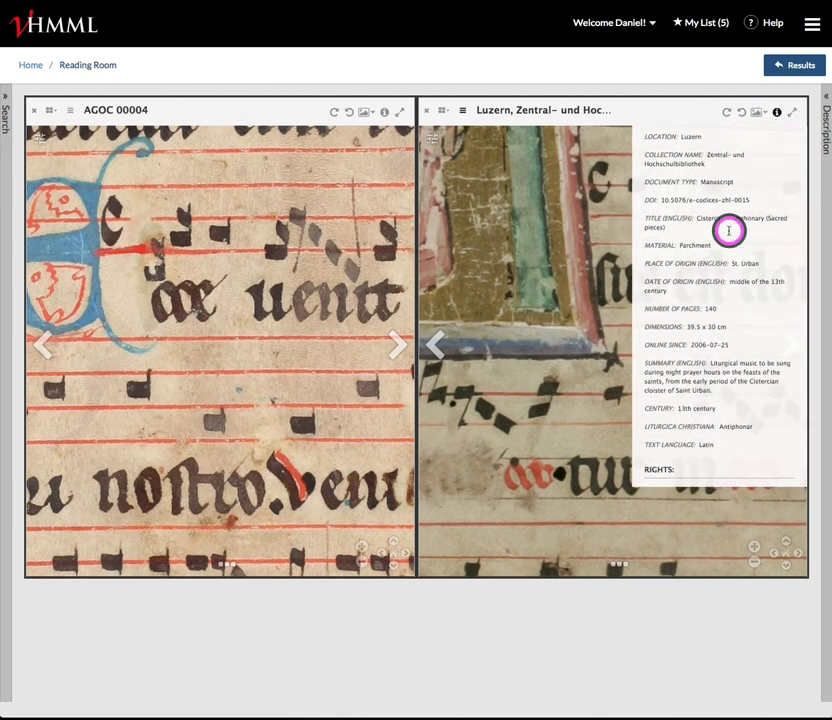
scroll(727, 245, "up", 5)
scroll(727, 245, "down", 10)
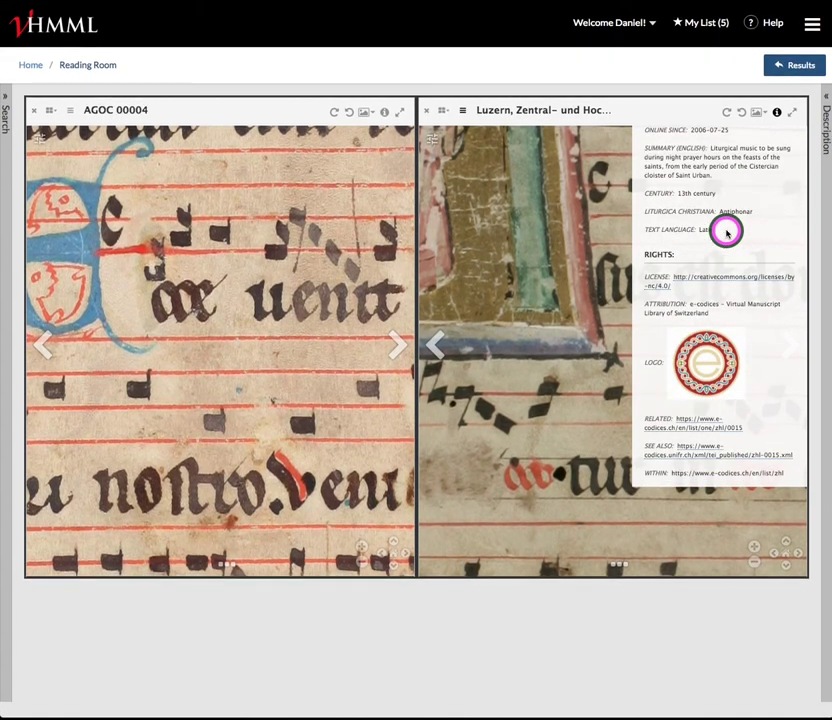
scroll(727, 232, "up", 10)
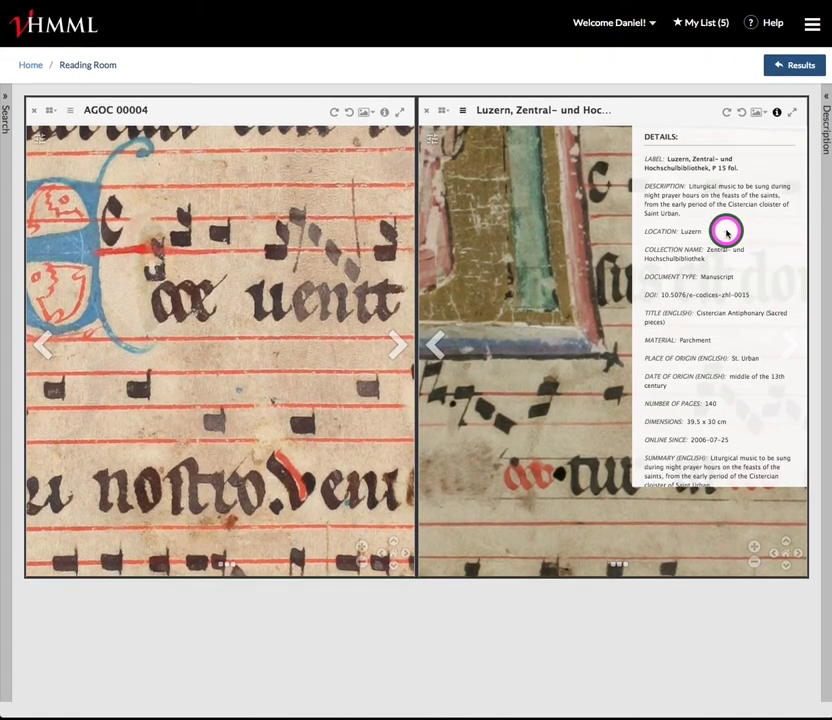
left_click(777, 112)
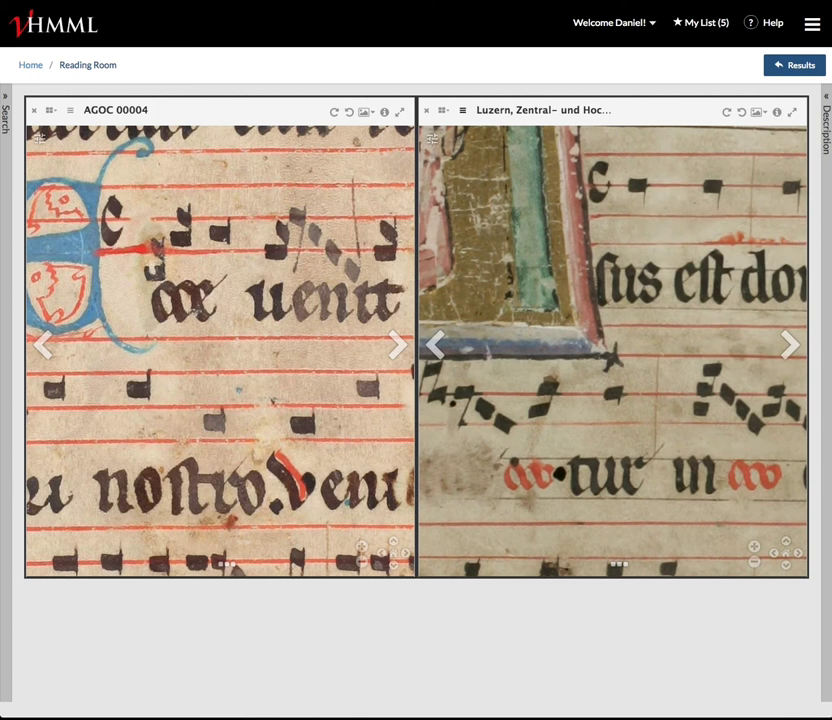
- Switch to the DigiVatLib page of manuscript Urb.lat.1 and copy its IIIF manifest URI
left_click_drag(553, 337, 417, 110)
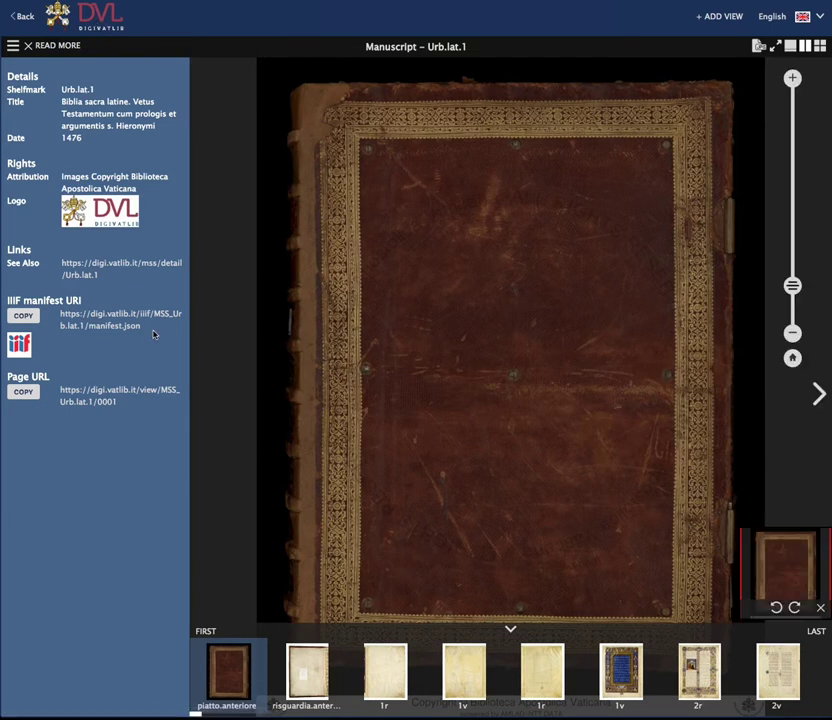
left_click_drag(155, 332, 62, 314)
key("ctrl+c")
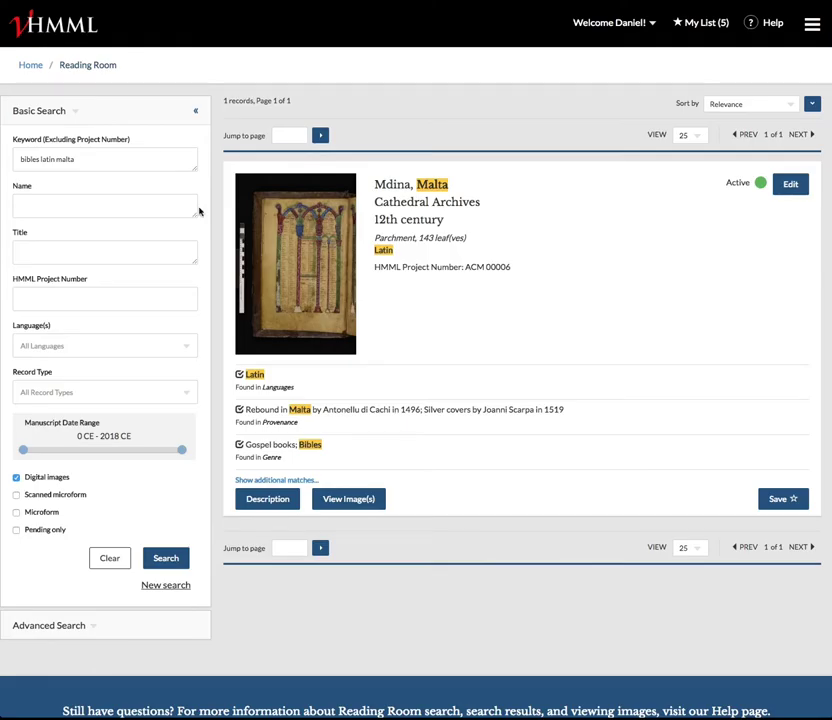
- In vHMML, open the images of Mdina Cathedral Archives ACM 00006 without the description and magnify an arcaded canon table page
left_click(348, 500)
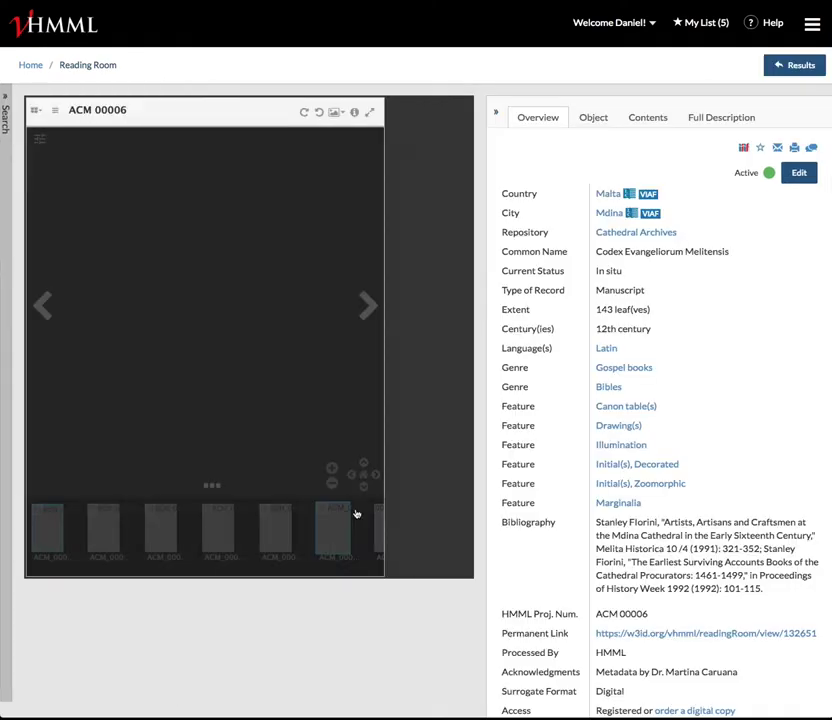
left_click(495, 118)
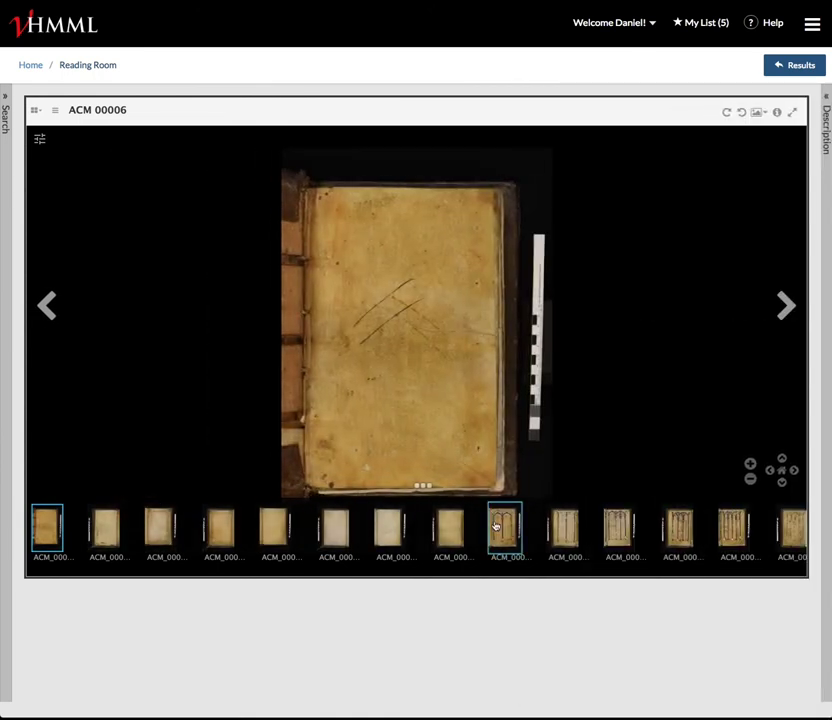
scroll(690, 533, "right", 3)
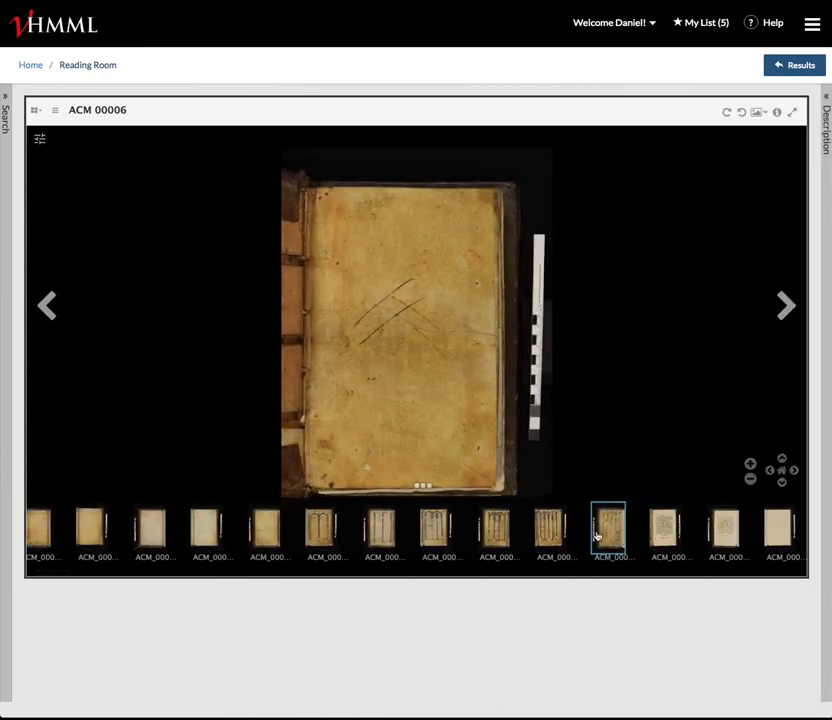
left_click(505, 533)
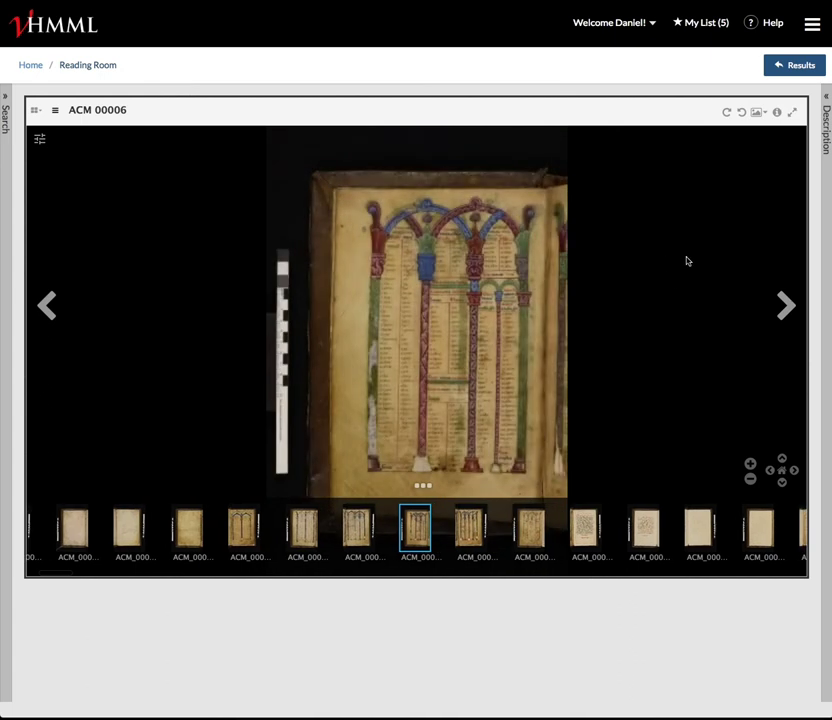
left_click(450, 305)
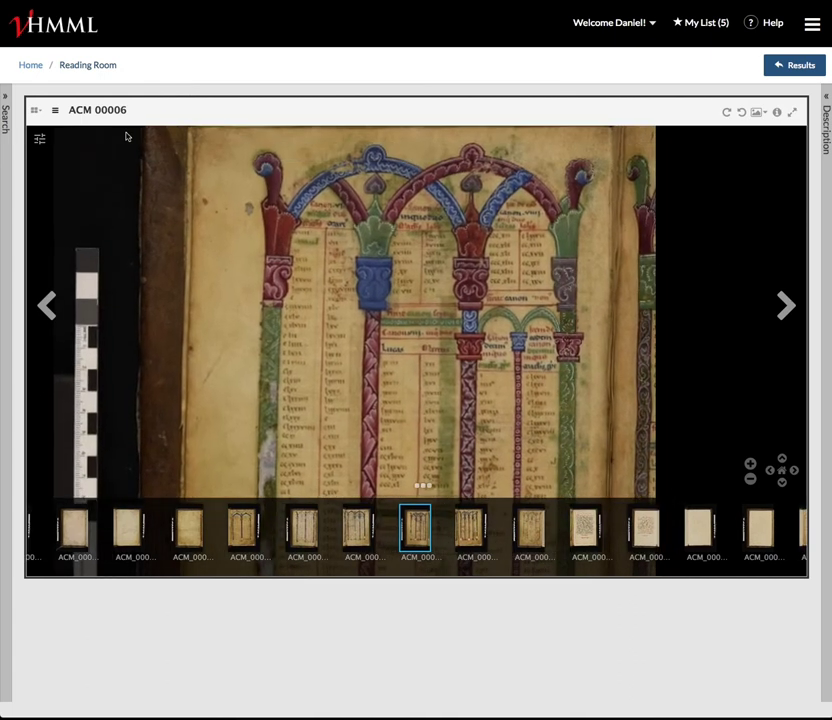
- Add an empty slot to the right of manuscript ACM 00006 in the viewer
left_click(35, 111)
left_click(65, 156)
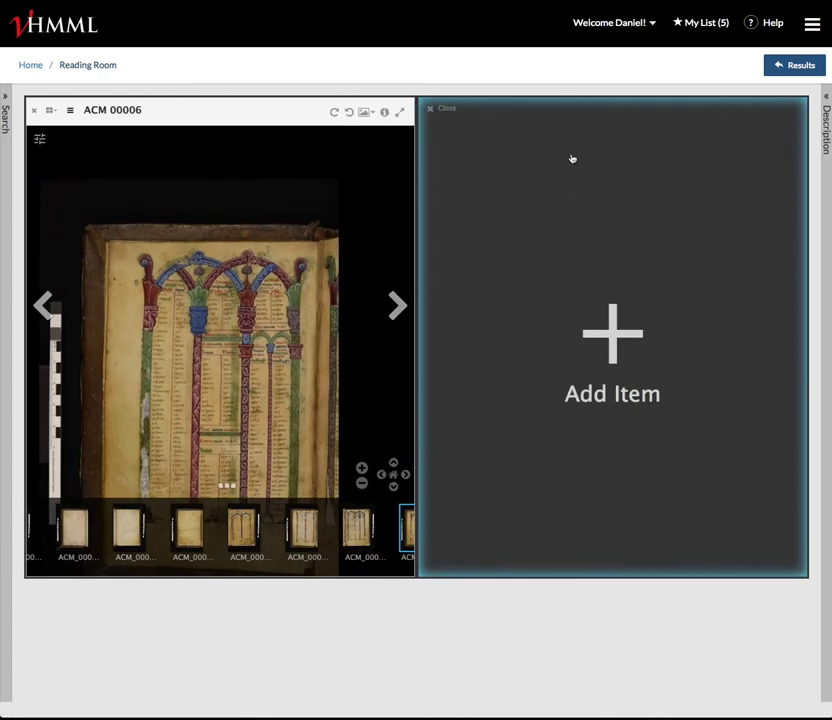
- Load the copied DigiVatLib manifest URL for Urb.lat.1 into the empty slot and open the manuscript there
left_click(593, 311)
left_click(651, 147)
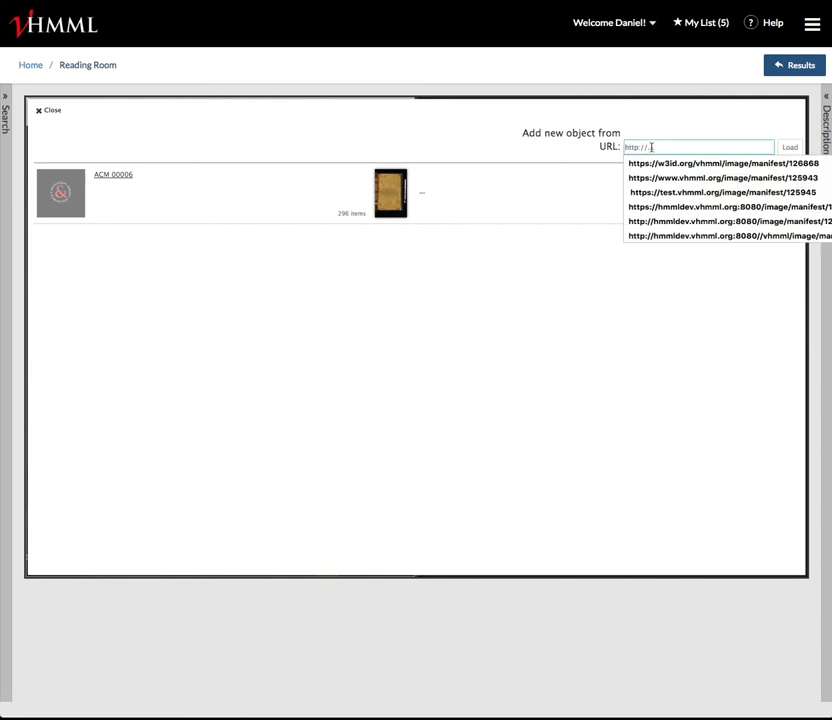
key("ctrl+v")
left_click(792, 148)
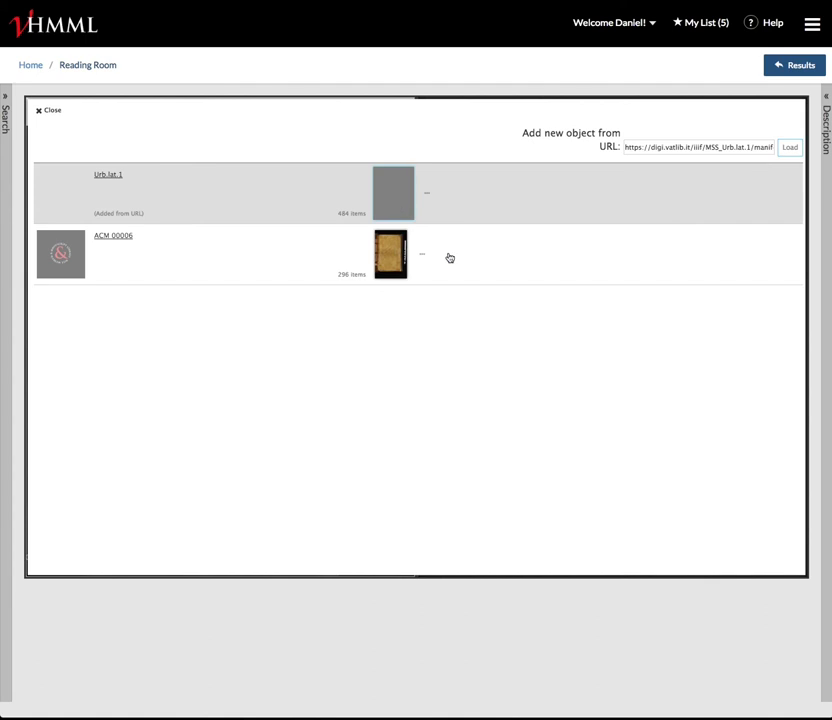
left_click(398, 203)
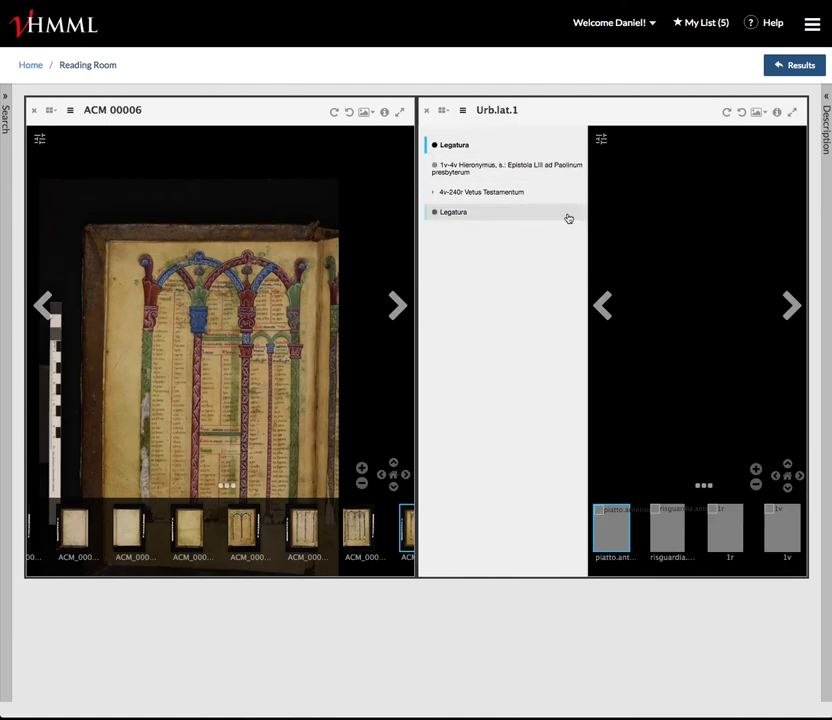
- Browse Urb.lat.1's contents outline to the section 217v-223r Liber Iudith cum prologo, and hide the outline
left_click(441, 173)
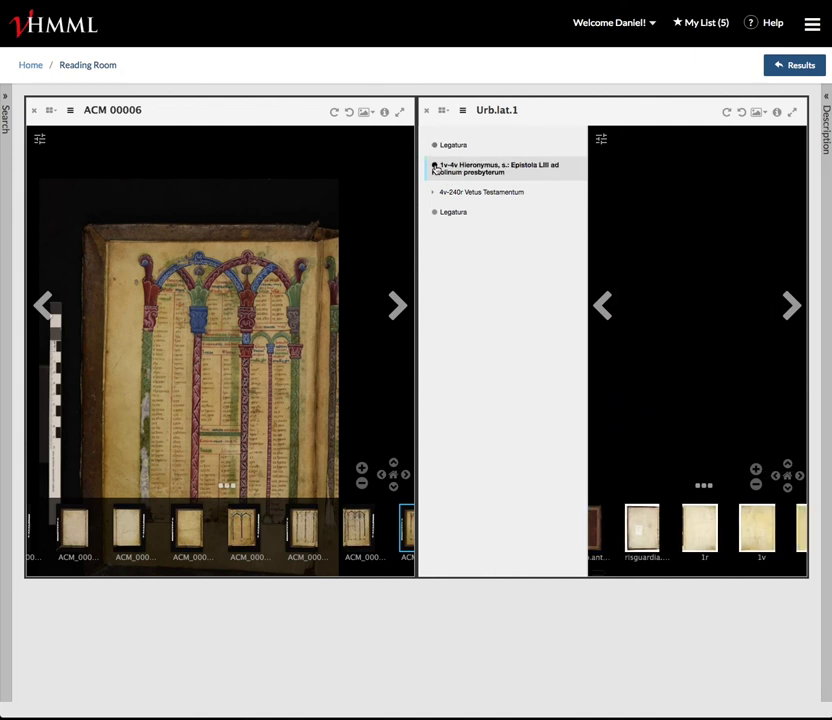
left_click(432, 197)
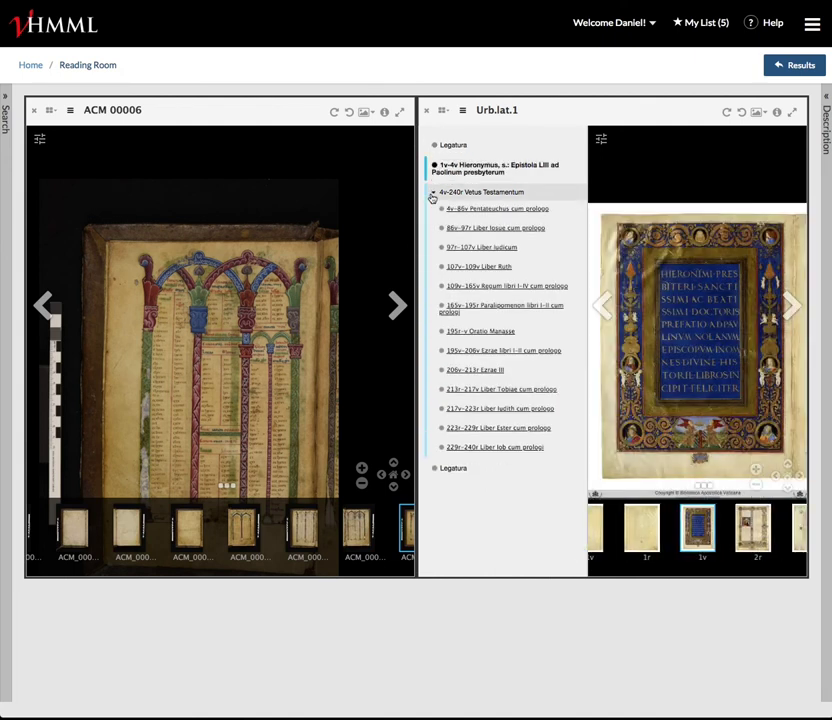
left_click(513, 432)
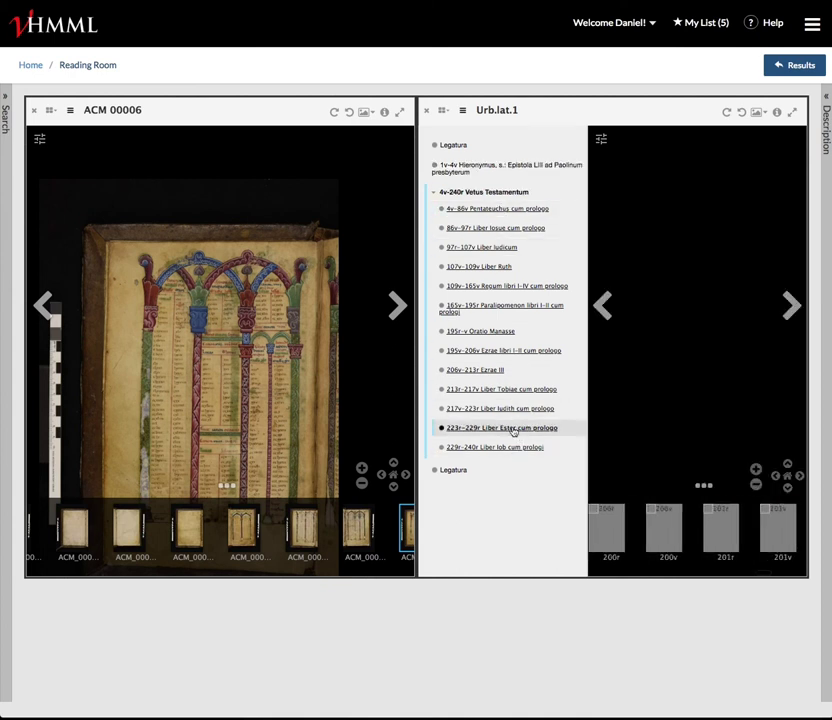
left_click(513, 410)
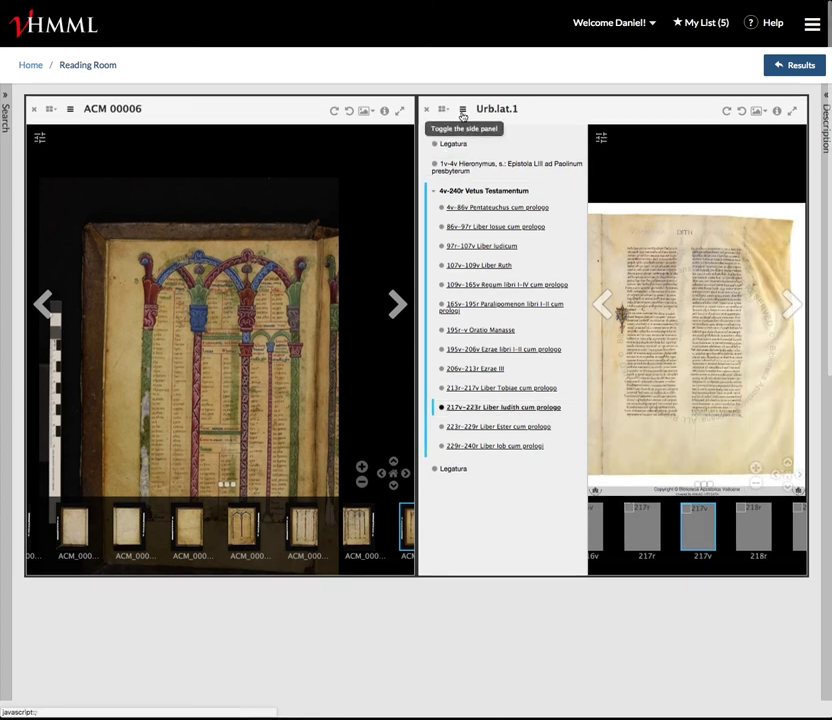
left_click(463, 110)
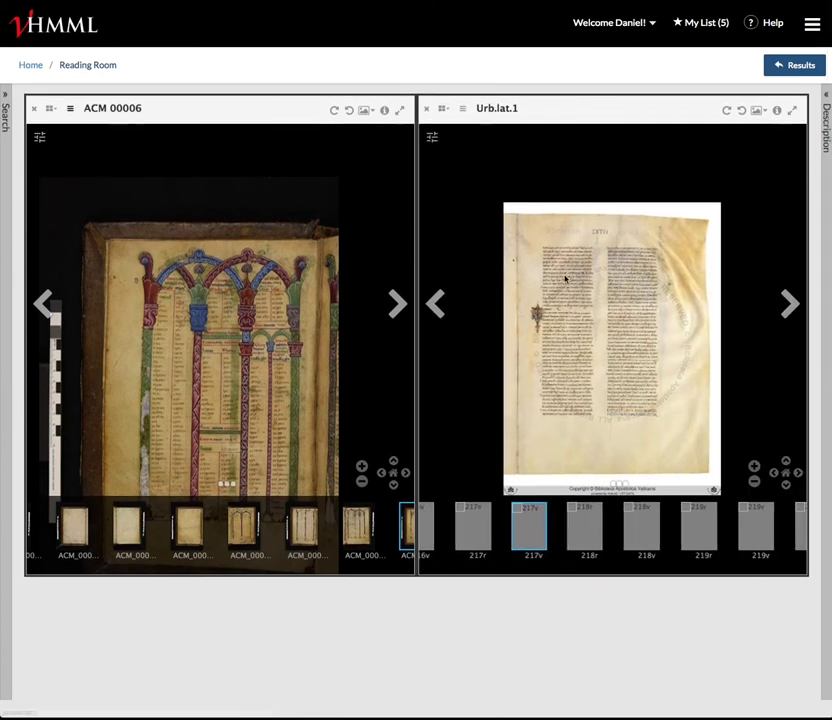
left_click(464, 110)
left_click(464, 110)
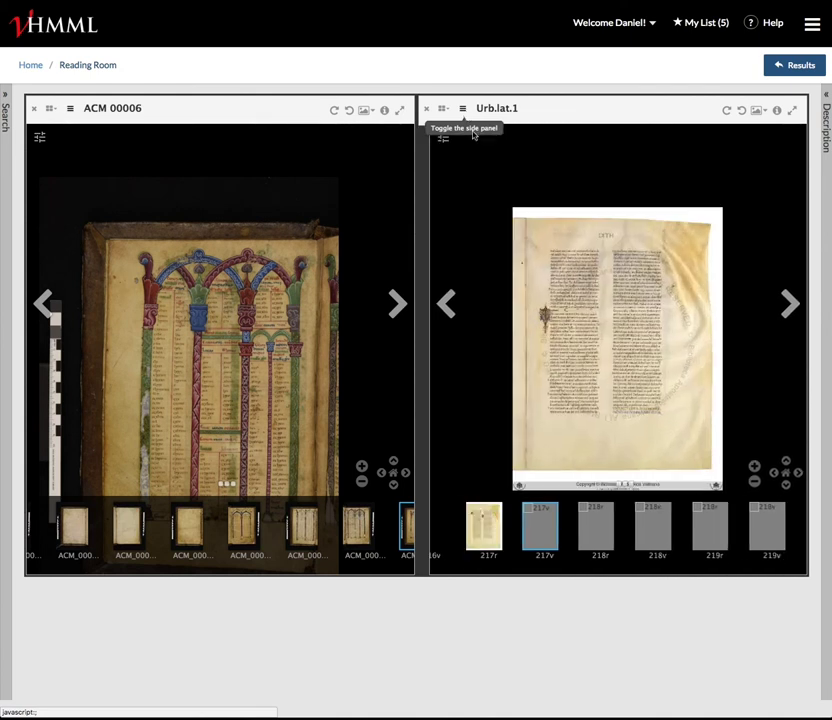
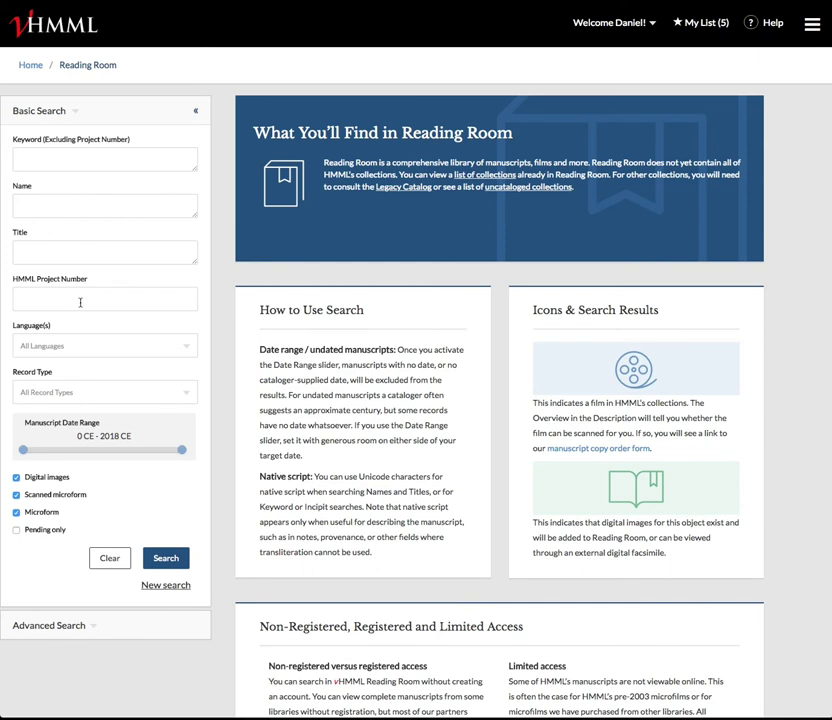
- Search the Reading Room for HMML project number cfmm and open the images of Church of the Forty Martyrs MS 342
left_click(91, 300)
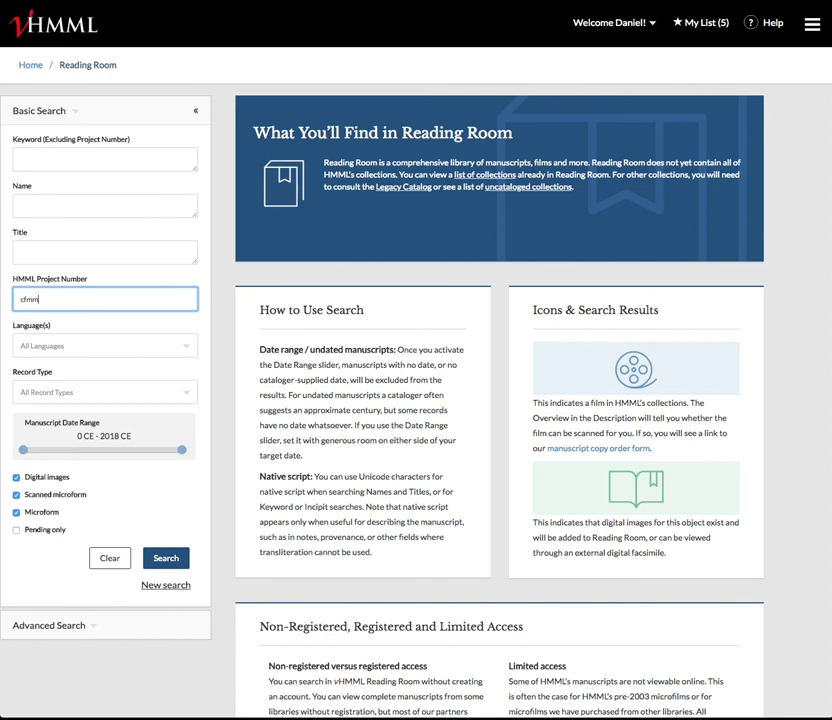
key("Return")
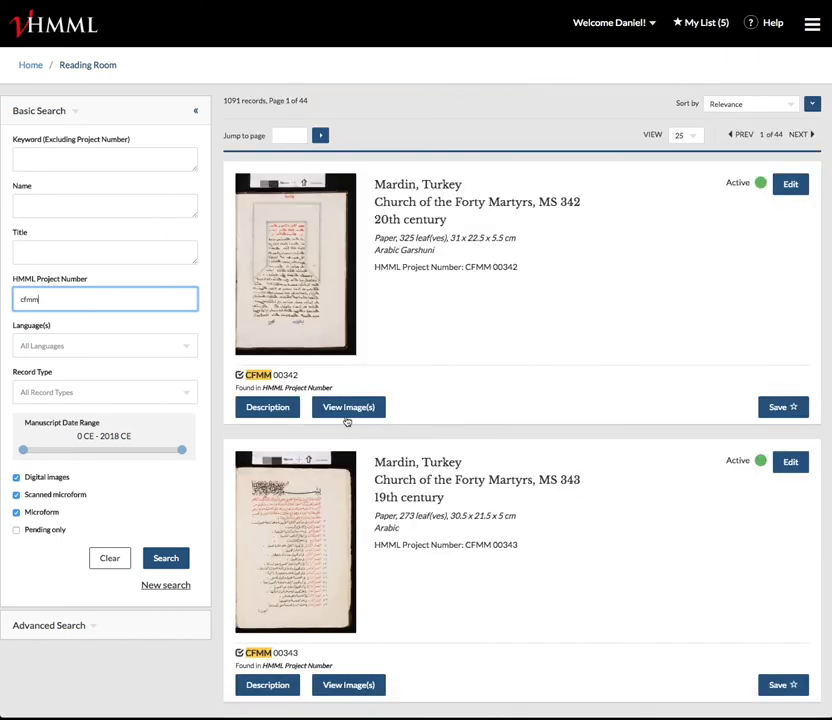
left_click(355, 408)
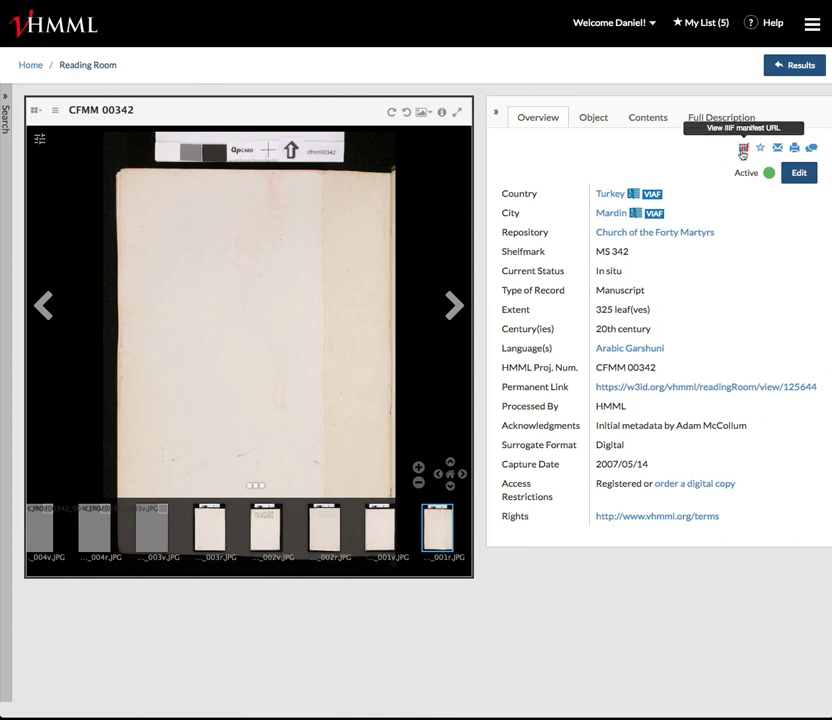
- Copy the IIIF manifest URL of CFMM 00342 and close its dialog
left_click(745, 150)
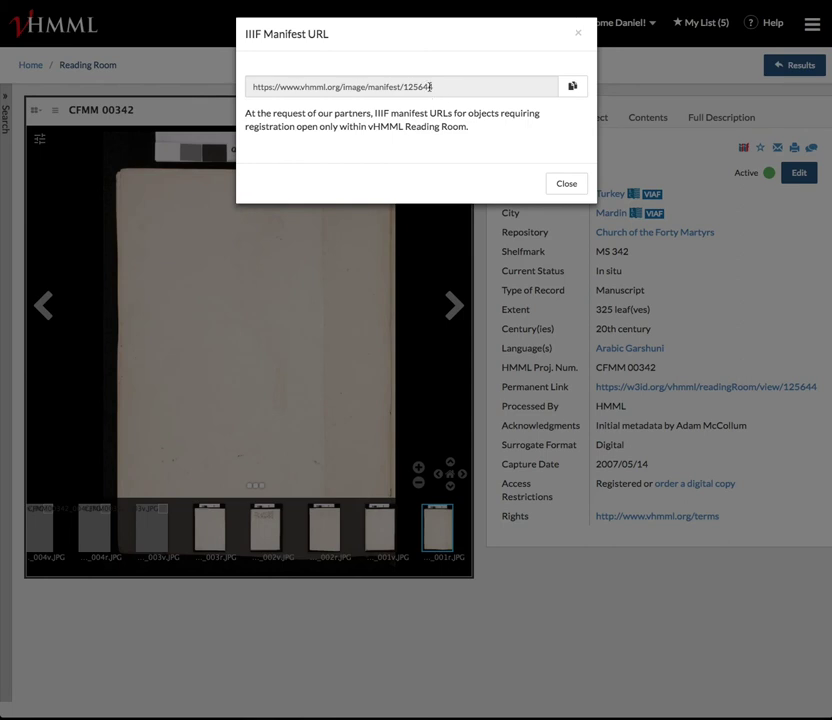
left_click(574, 86)
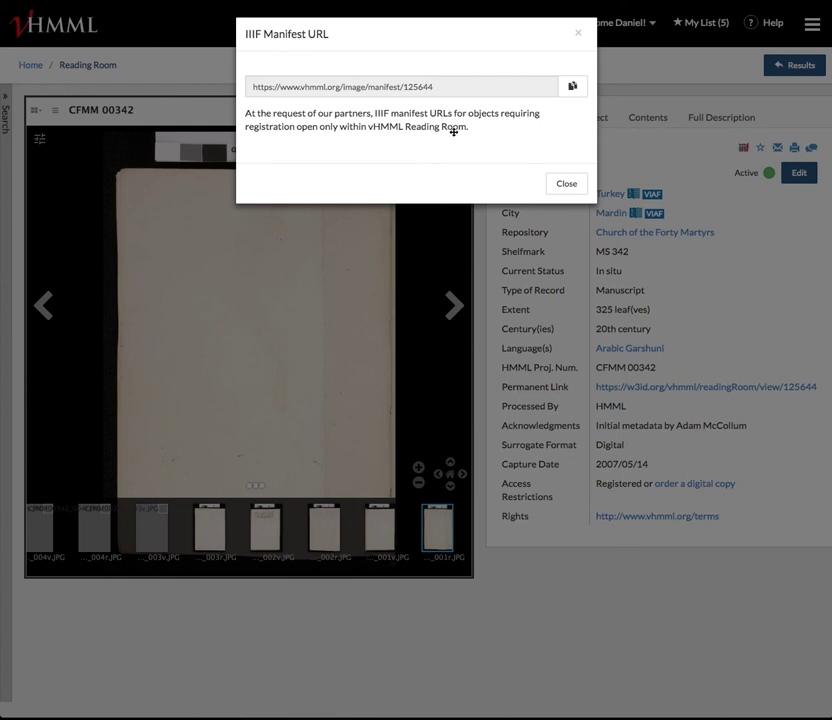
left_click(566, 184)
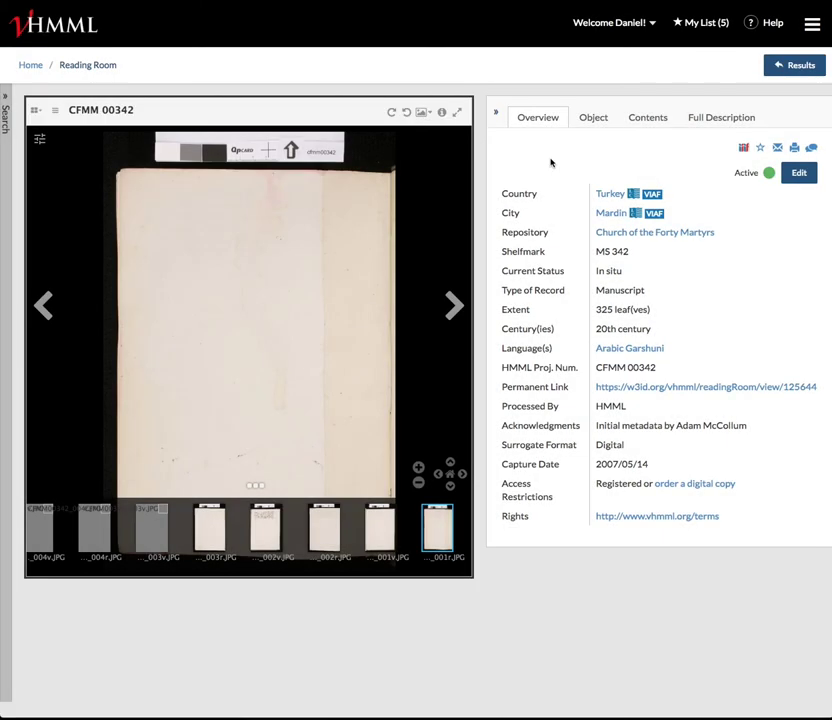
- Return to the search results, open the images of CFMM 00351, and collapse its description
left_click(797, 66)
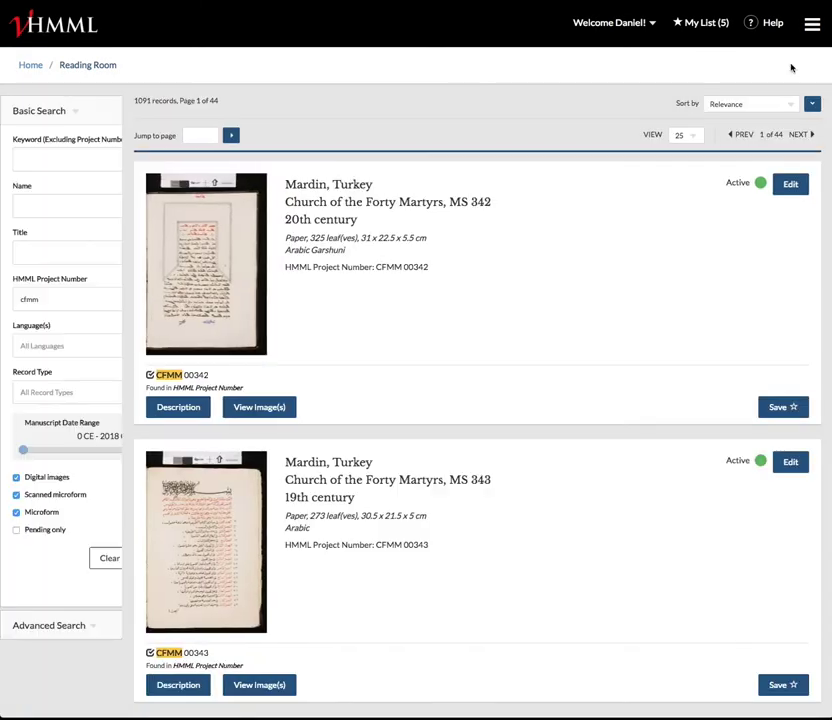
scroll(570, 359, "down", 10)
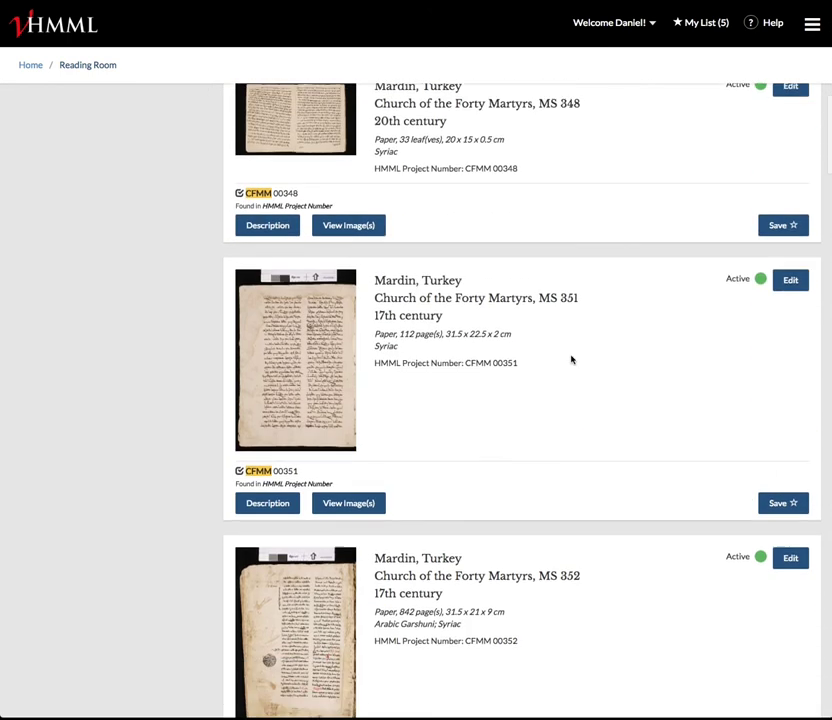
left_click(348, 501)
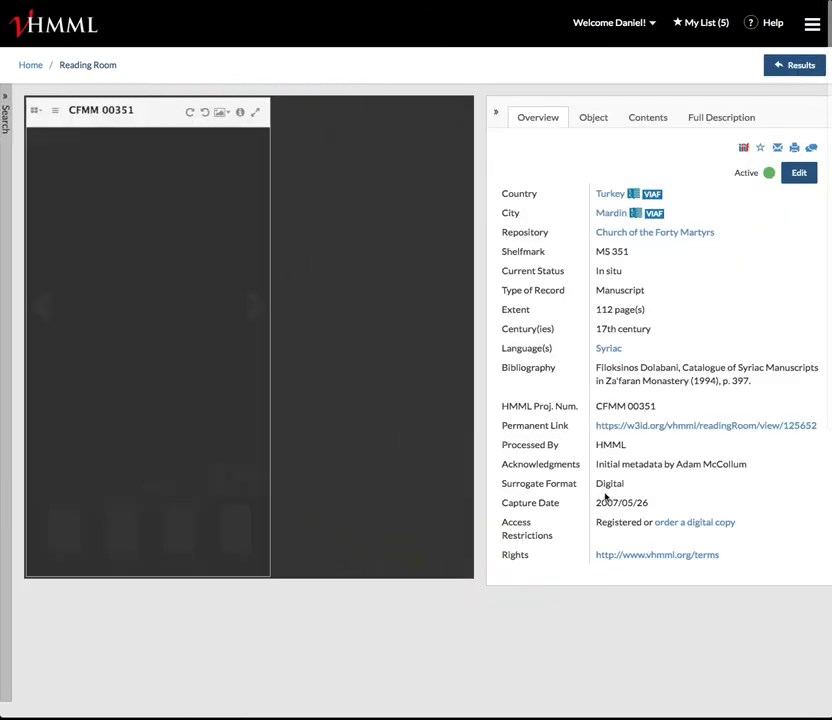
left_click(495, 114)
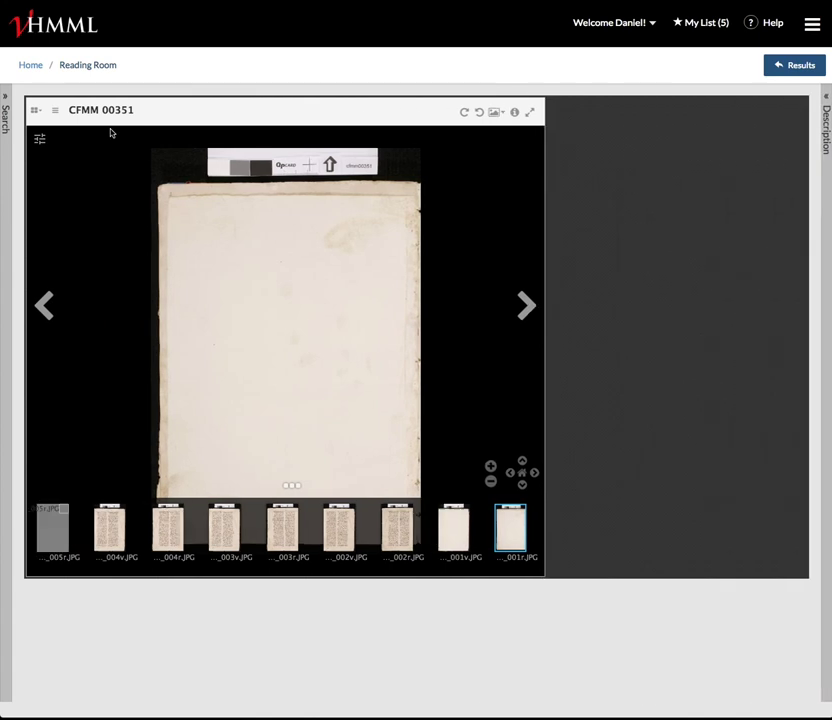
- Add an empty slot to the right of manuscript CFMM 00351 in the viewer
left_click(39, 141)
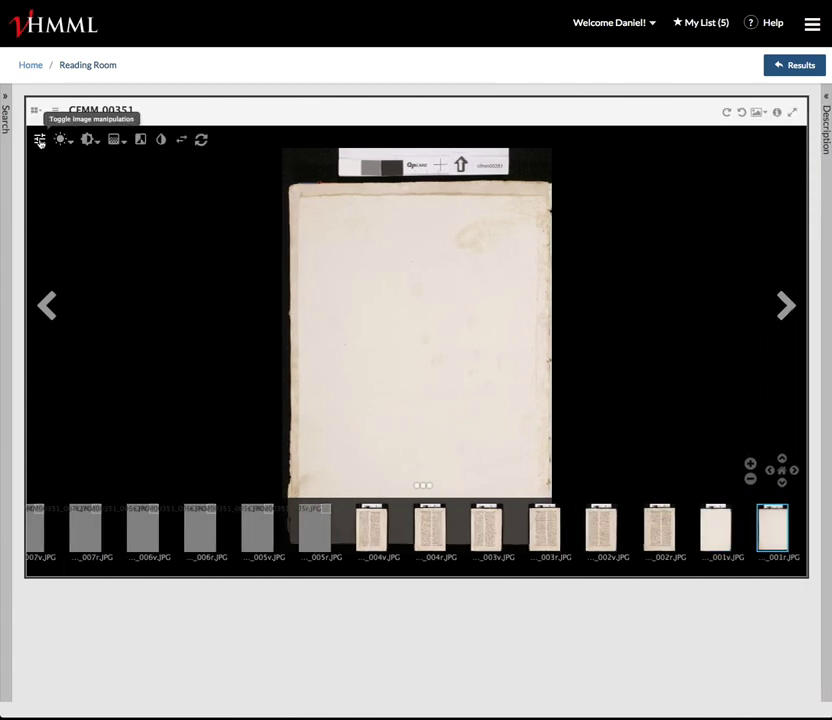
left_click(39, 141)
mouse_move(33, 113)
left_click(61, 157)
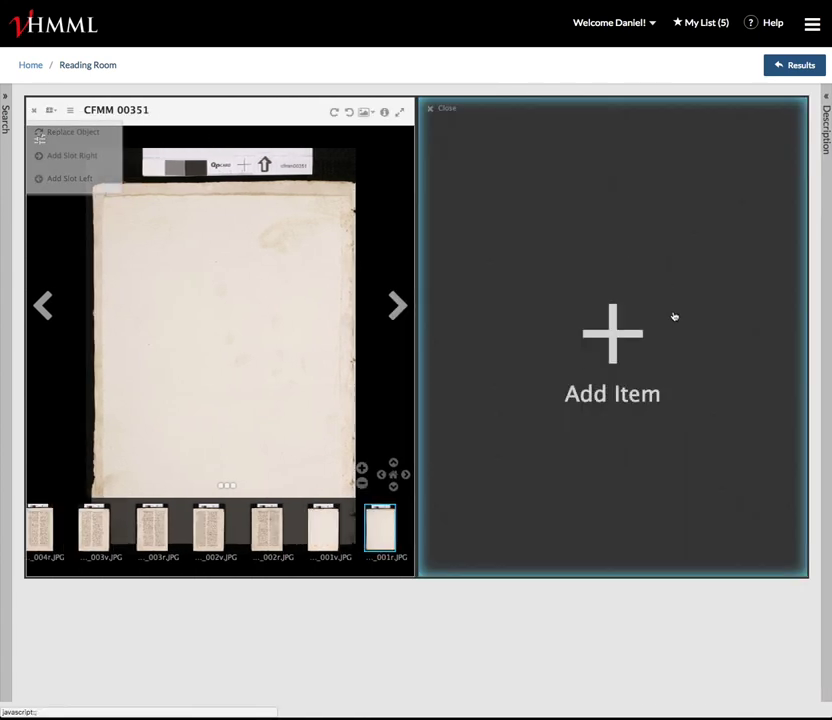
- Load the copied CFMM 00342 manifest URL into the empty slot and open that manuscript beside CFMM 00351
left_click(610, 344)
left_click(656, 148)
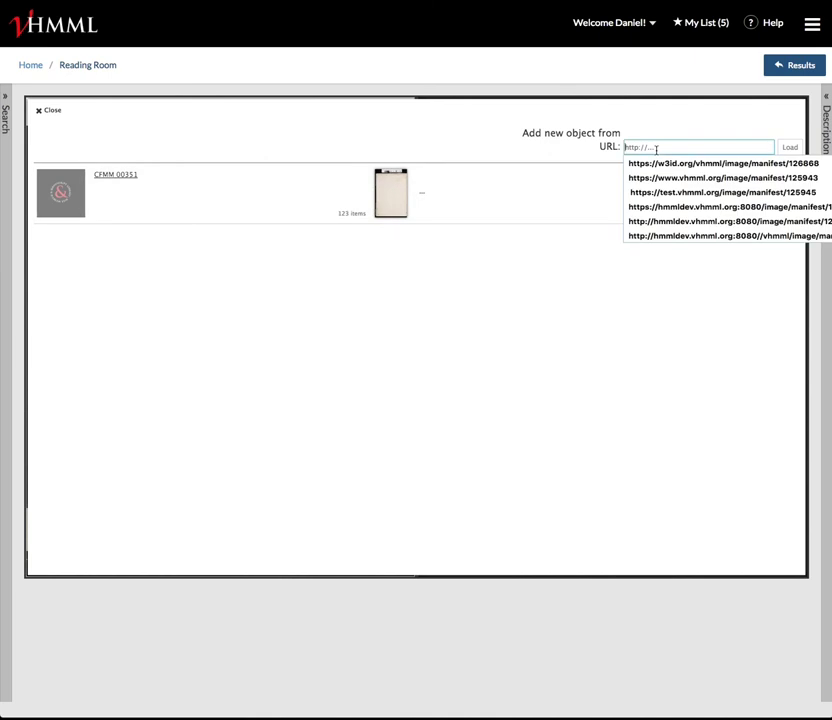
key("Down")
key("Down")
key("Return")
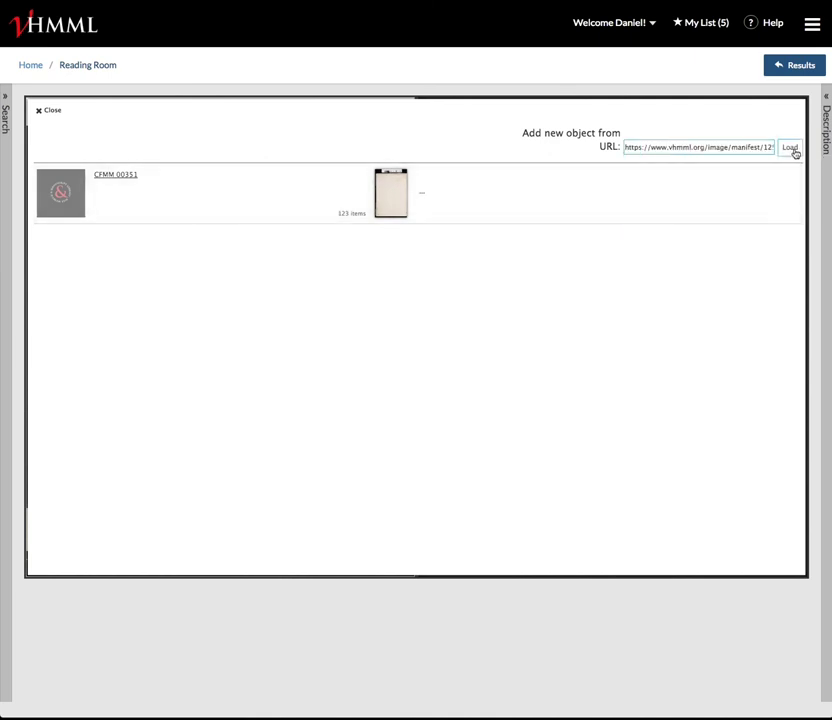
left_click(790, 147)
left_click(391, 203)
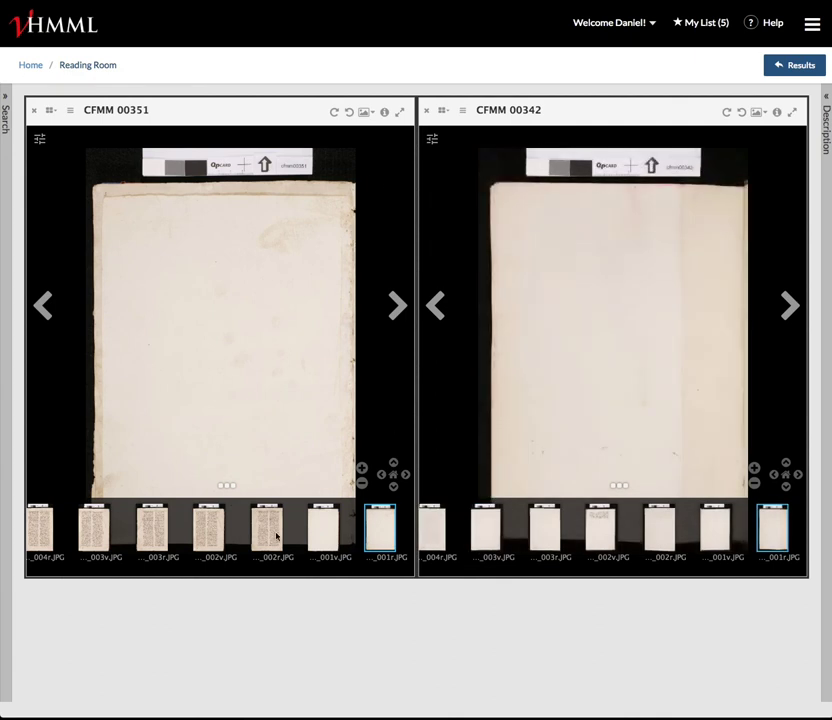
- Show page 002v of CFMM 00351 beside page 005v of CFMM 00342 and magnify both to compare the script
left_click(208, 536)
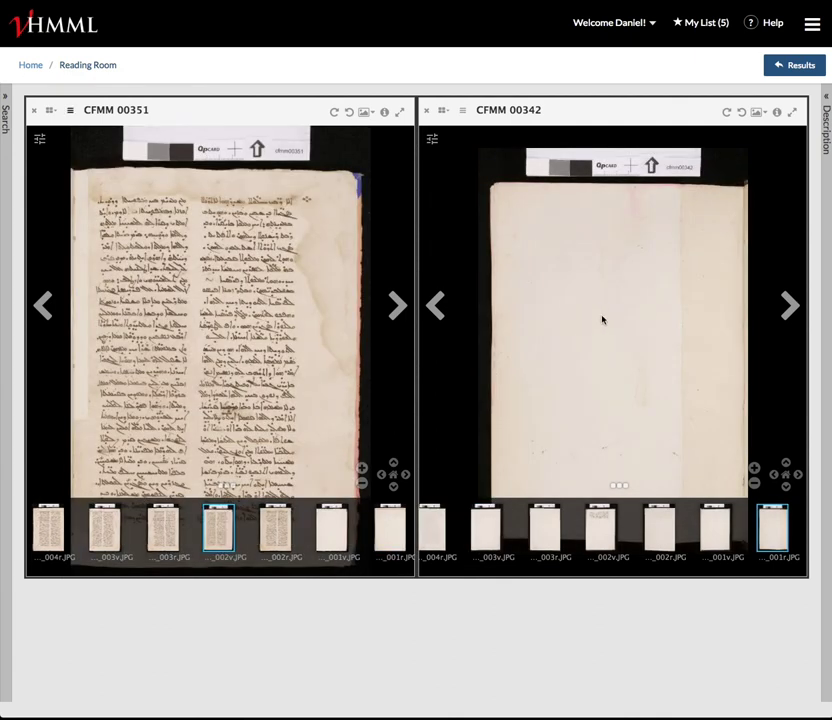
scroll(580, 530, "up", 3)
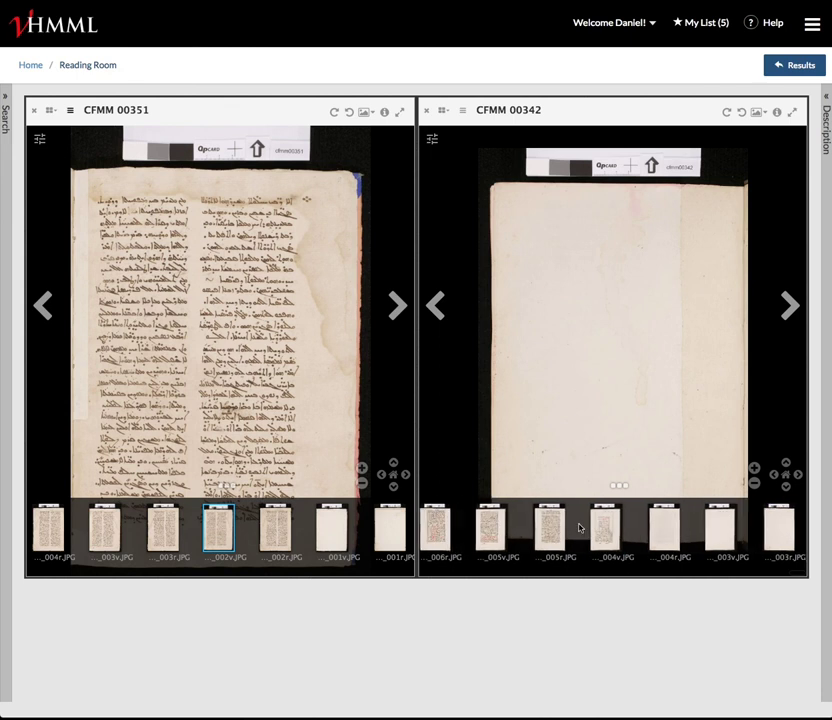
left_click(575, 529)
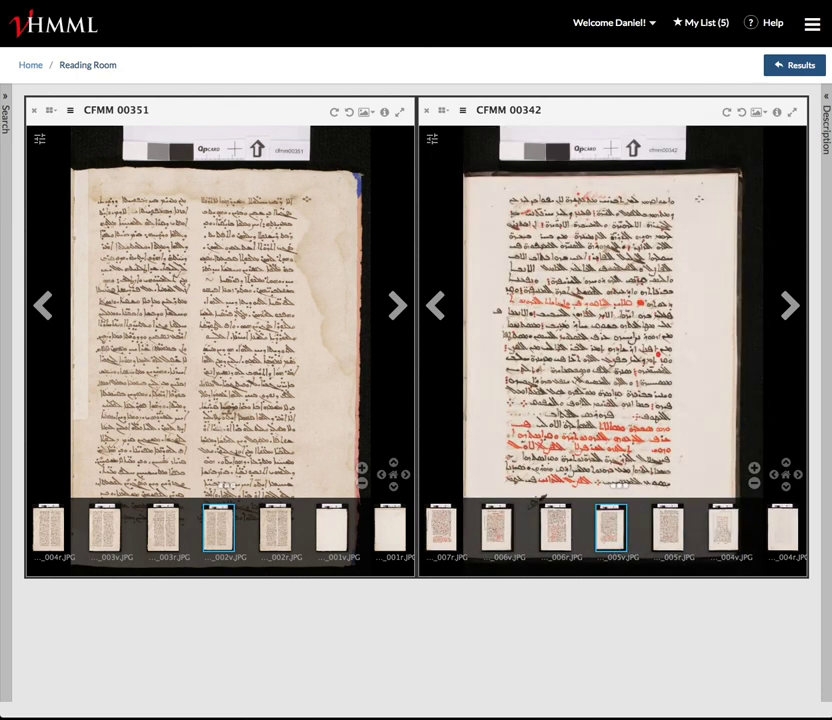
scroll(284, 345, "up", 3)
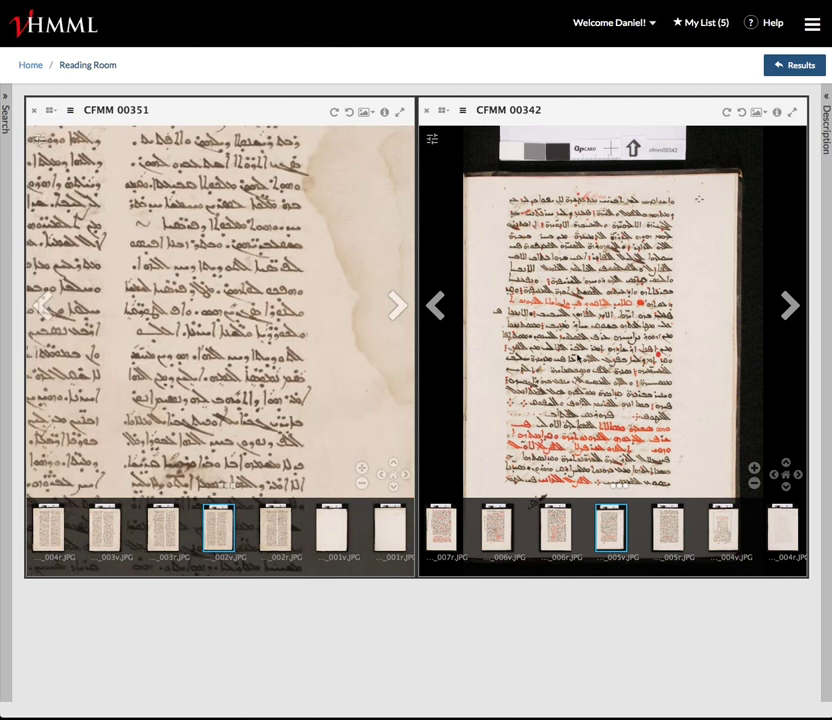
scroll(707, 370, "up", 3)
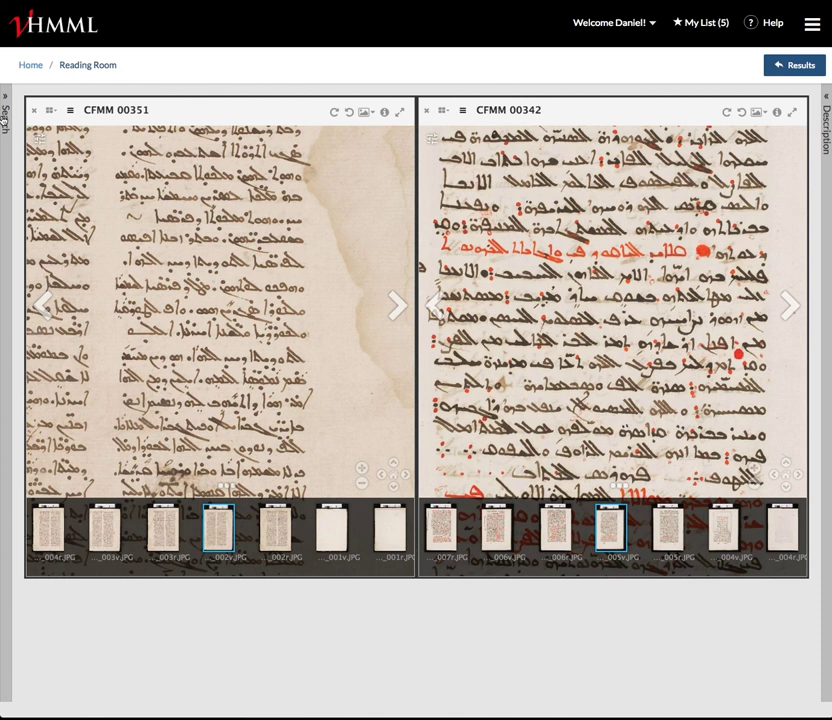
- Start a new Reading Room search for HMML project number smmj and open the images of SMMJ 00002
left_click(87, 66)
left_click(62, 297)
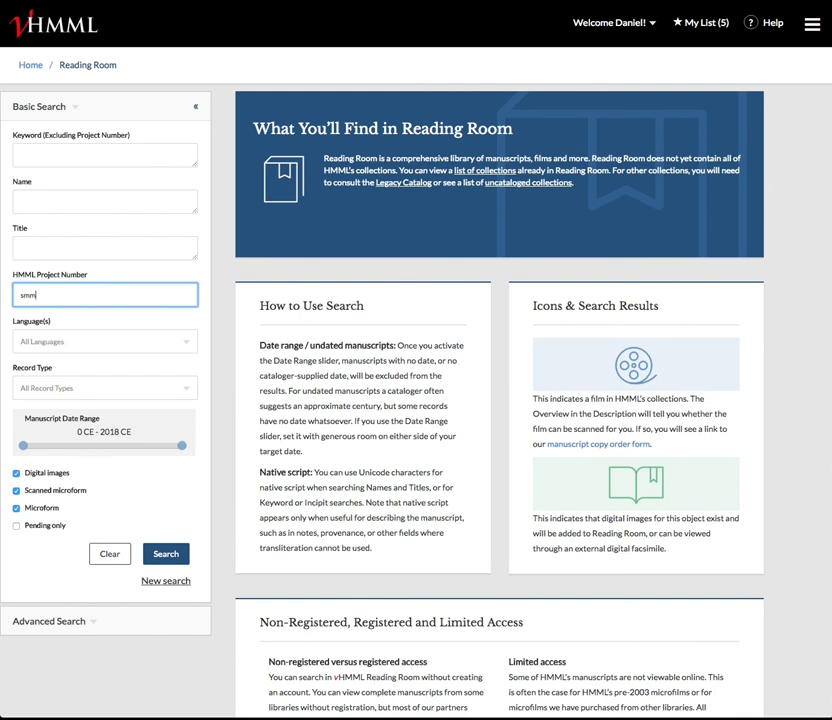
type("smmj")
key("Return")
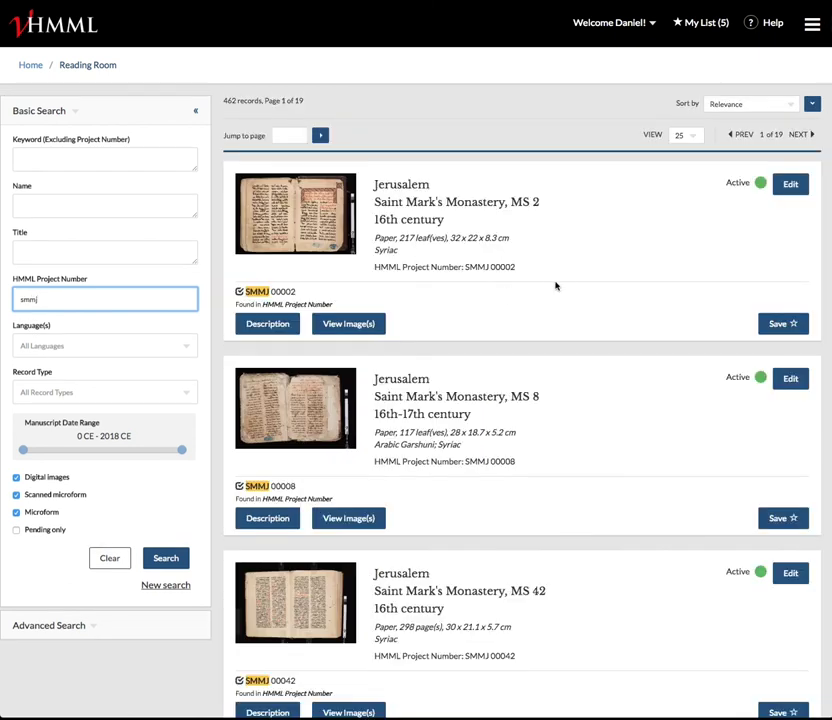
left_click(350, 324)
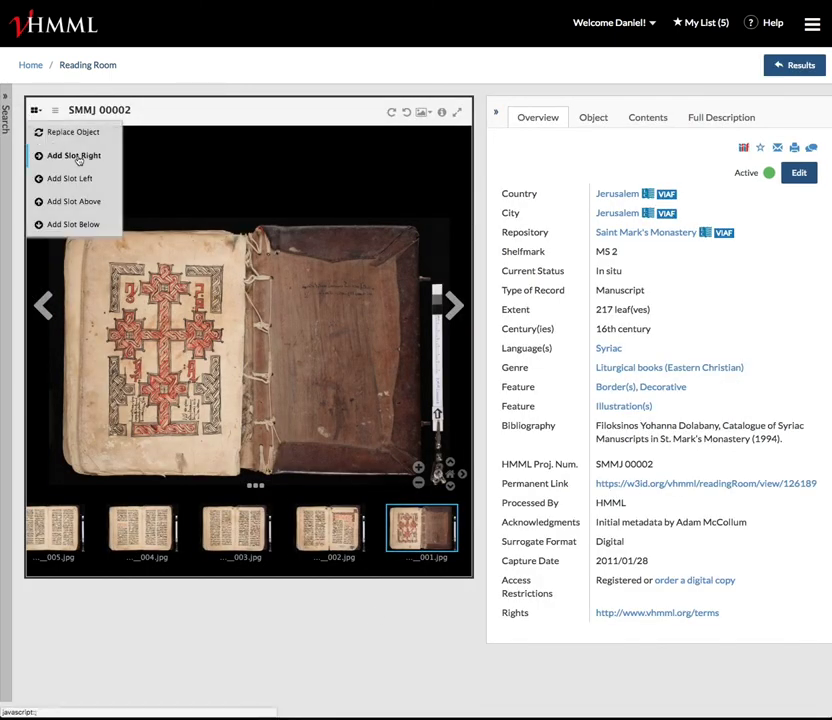
left_click(72, 156)
left_click(421, 169)
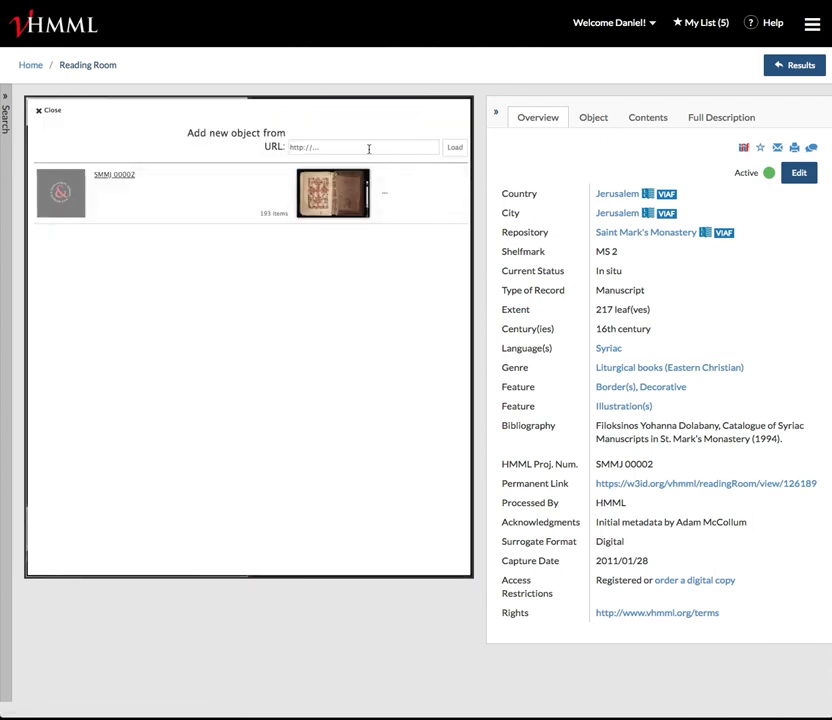
left_click(369, 148)
left_click(388, 177)
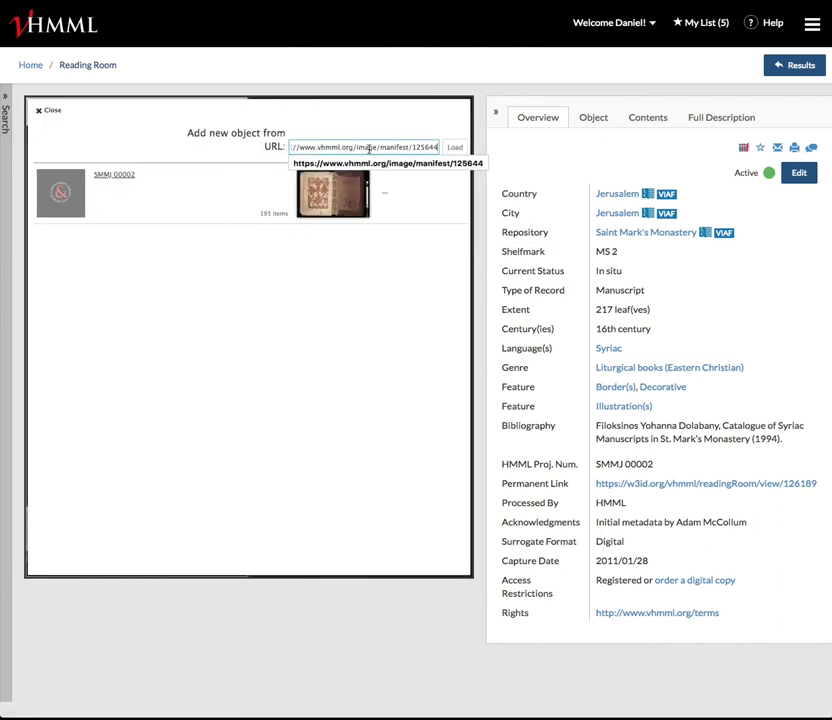
left_click(456, 148)
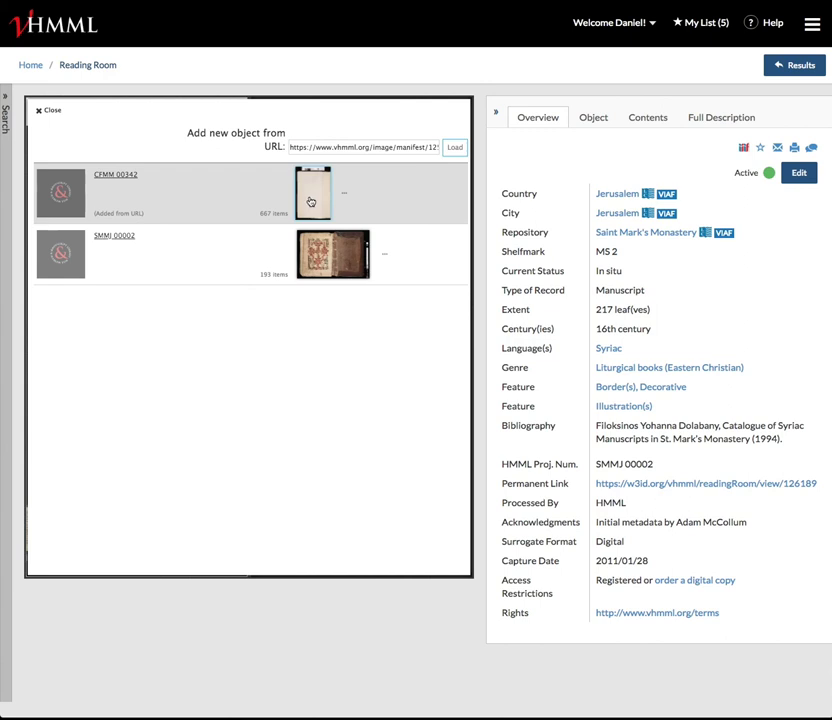
left_click(318, 204)
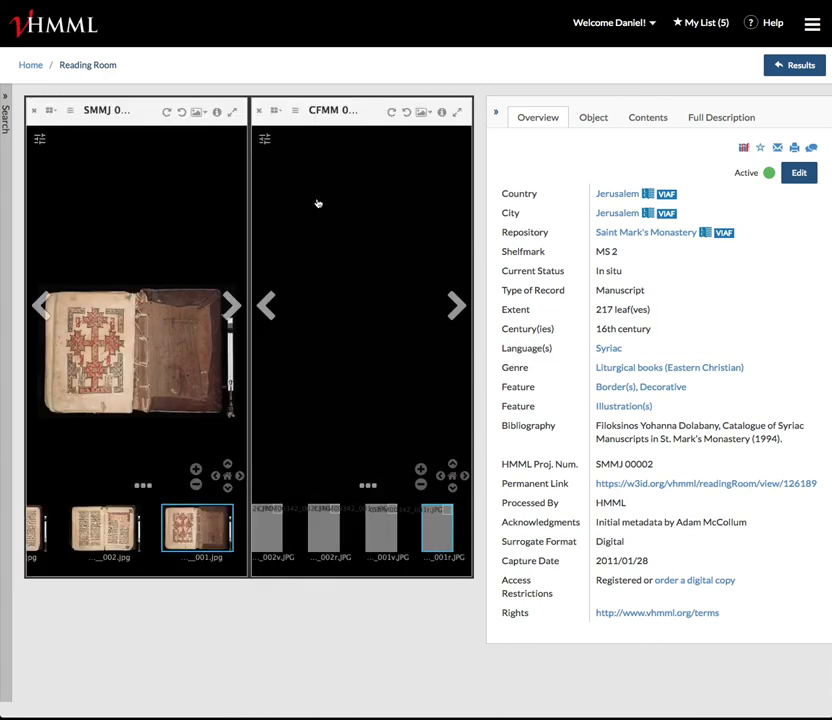
- Collapse the manuscript description to widen the viewer and show page 004v of CFMM 00342 beside SMMJ 00002
left_click(495, 117)
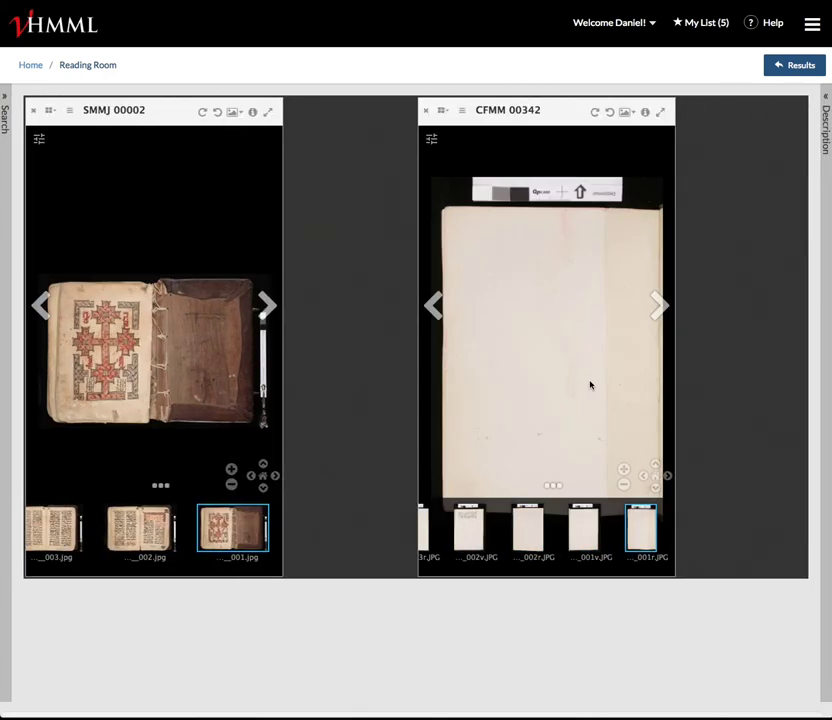
left_click(585, 528)
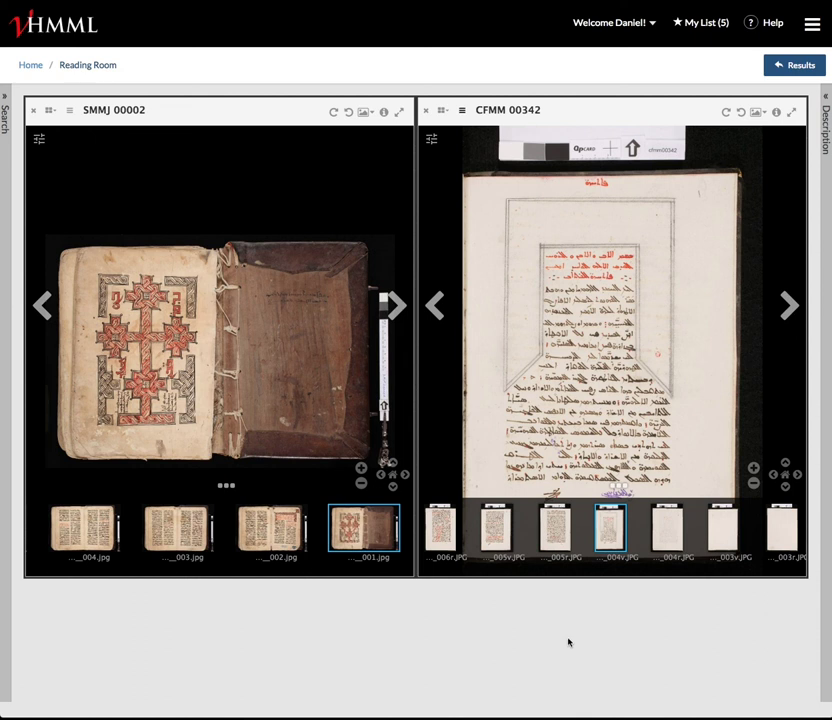
- Return to the vHMML home page and open the site's contact information
left_click(54, 30)
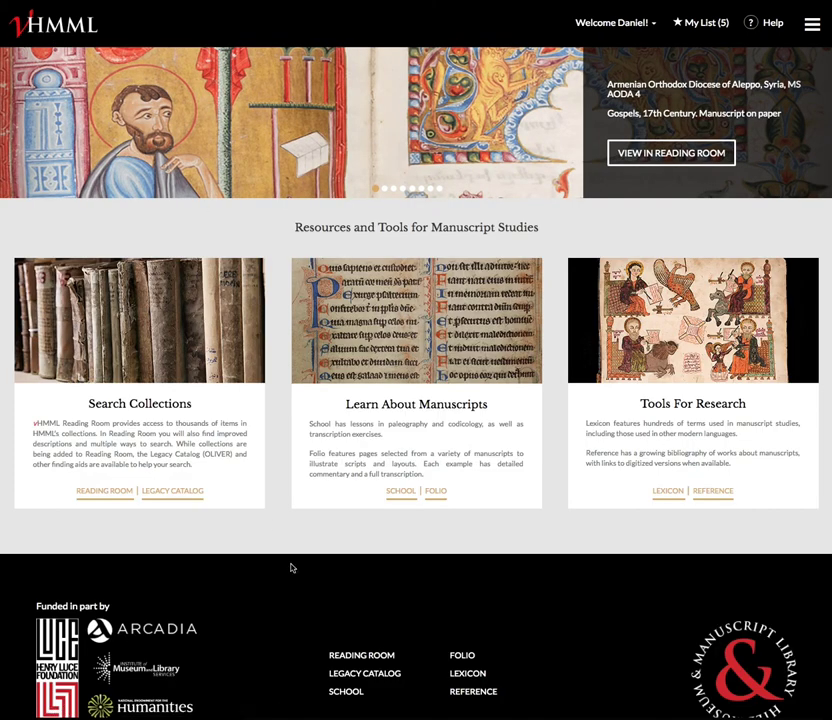
scroll(353, 698, "down", 4)
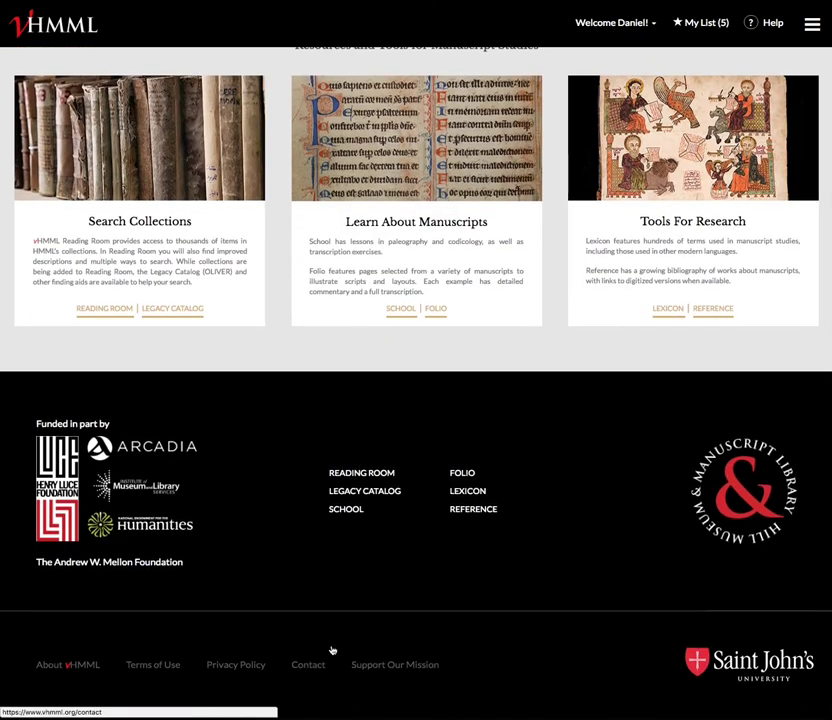
left_click(320, 662)
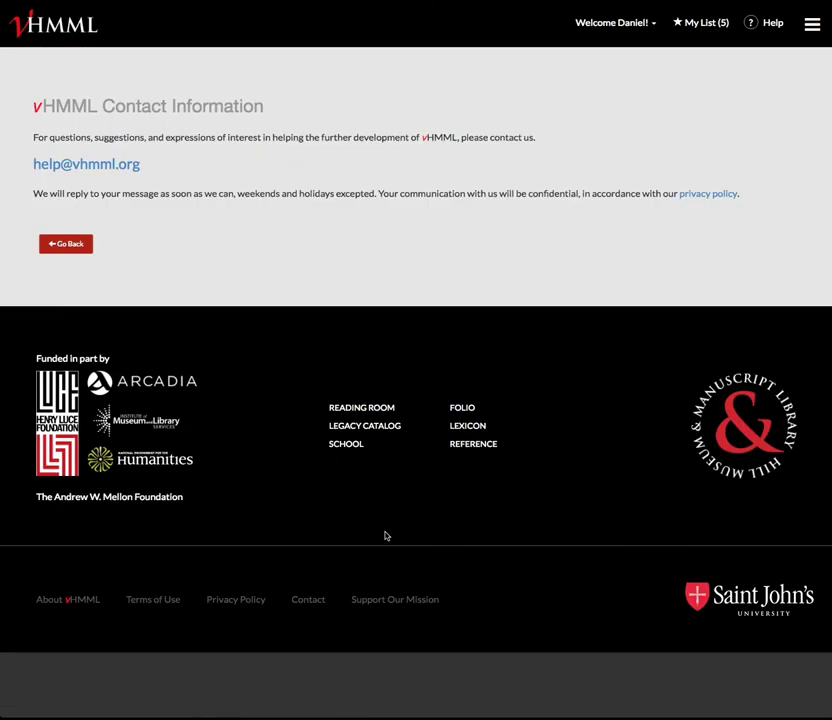